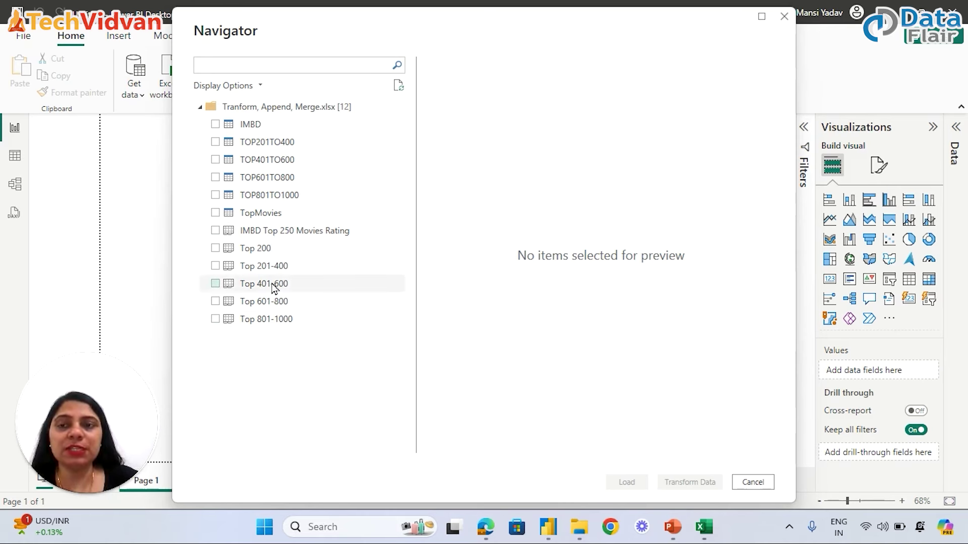
Step: Switch to the Tranform, Append, Merge workbook in Excel, maximize it, and enable its blocked external data content on the Top 200 sheet
{"action": "left_click", "coordinate": [704, 527]}
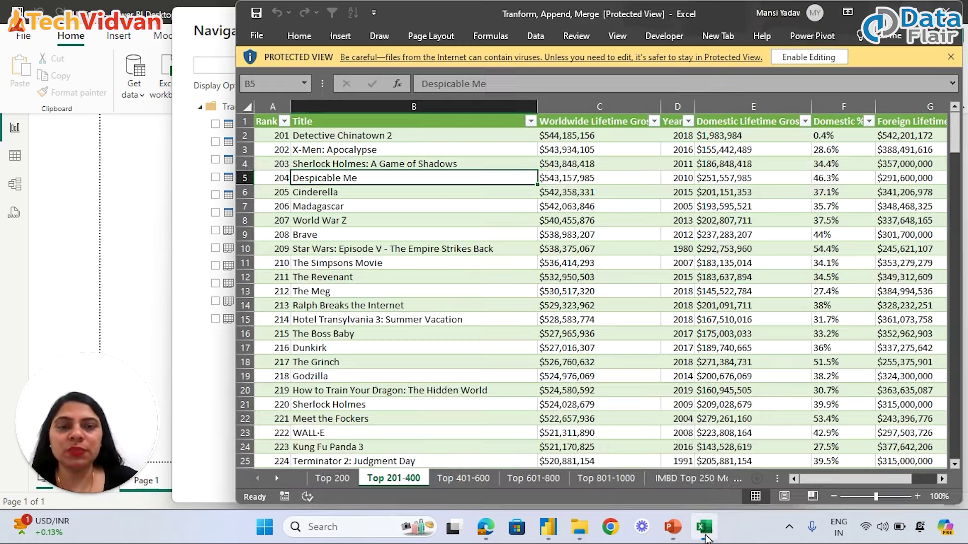
{"action": "left_click", "coordinate": [923, 11]}
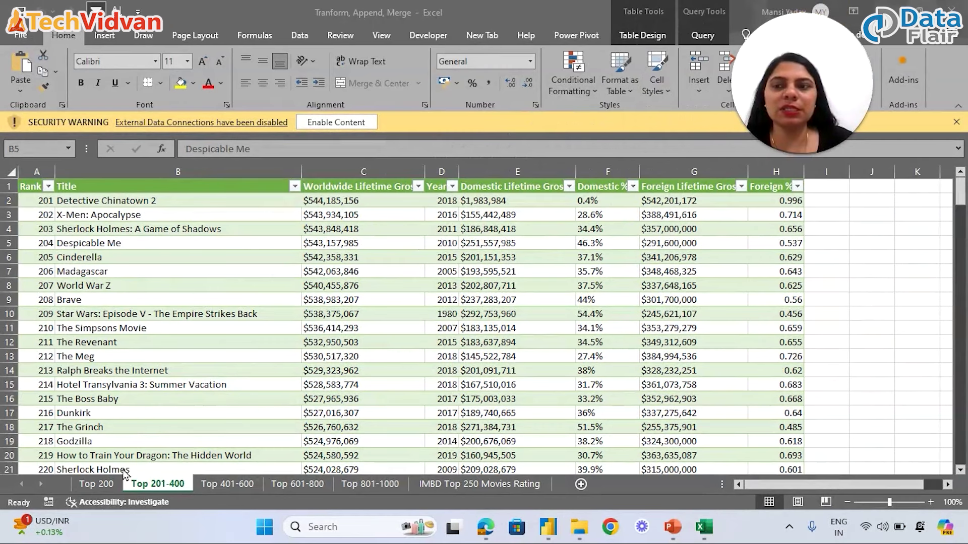
{"action": "left_click", "coordinate": [99, 486]}
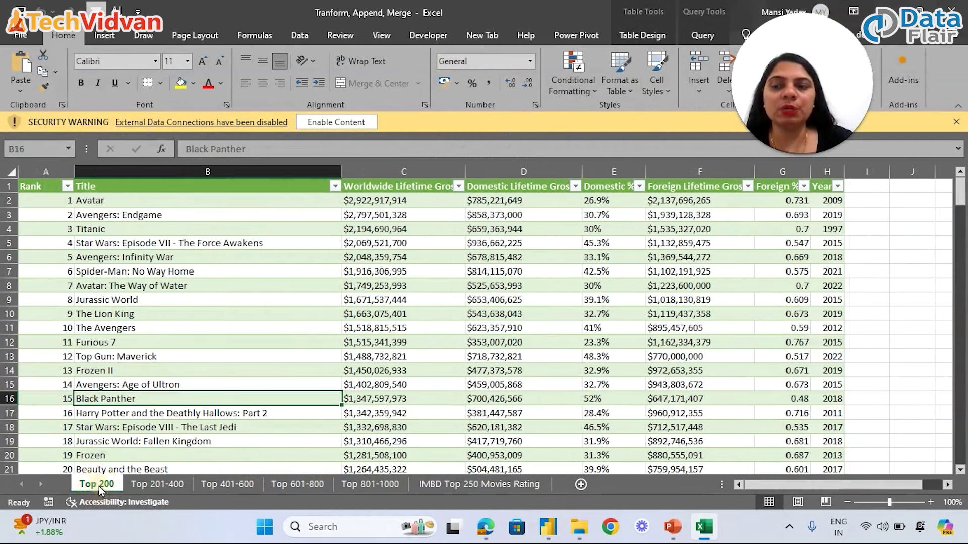
{"action": "left_click", "coordinate": [355, 122]}
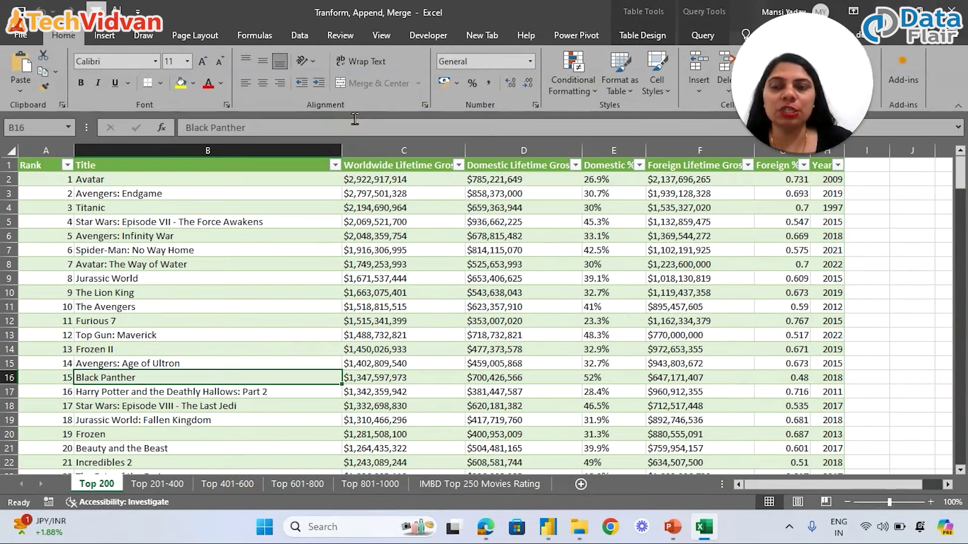
Step: Examine the movie columns and their order across the ranked Top sheets and the IMDb Rating column in the IMBD Top 250 Movies Rating sheet
{"action": "left_click", "coordinate": [158, 484]}
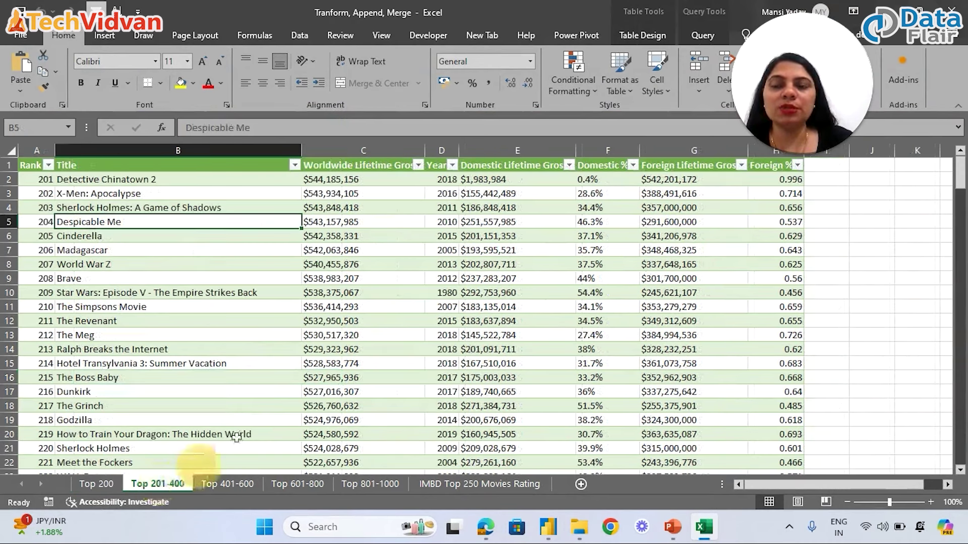
{"action": "left_click", "coordinate": [229, 485]}
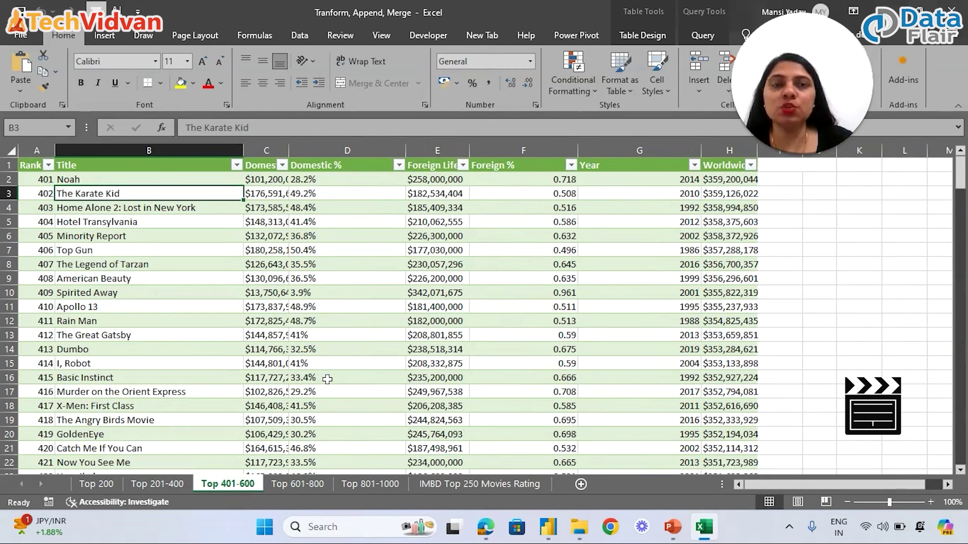
{"action": "left_click", "coordinate": [298, 485]}
{"action": "left_click", "coordinate": [371, 485]}
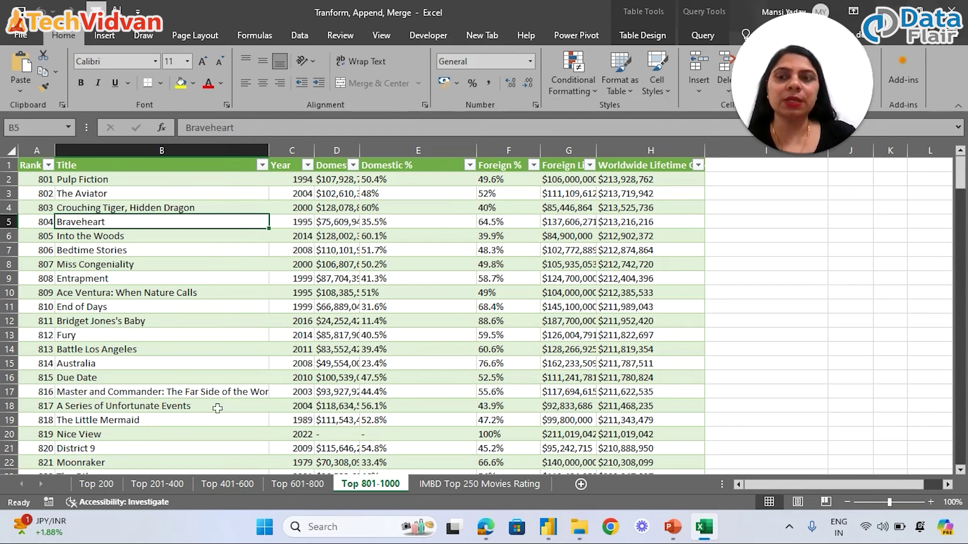
{"action": "left_click", "coordinate": [103, 485]}
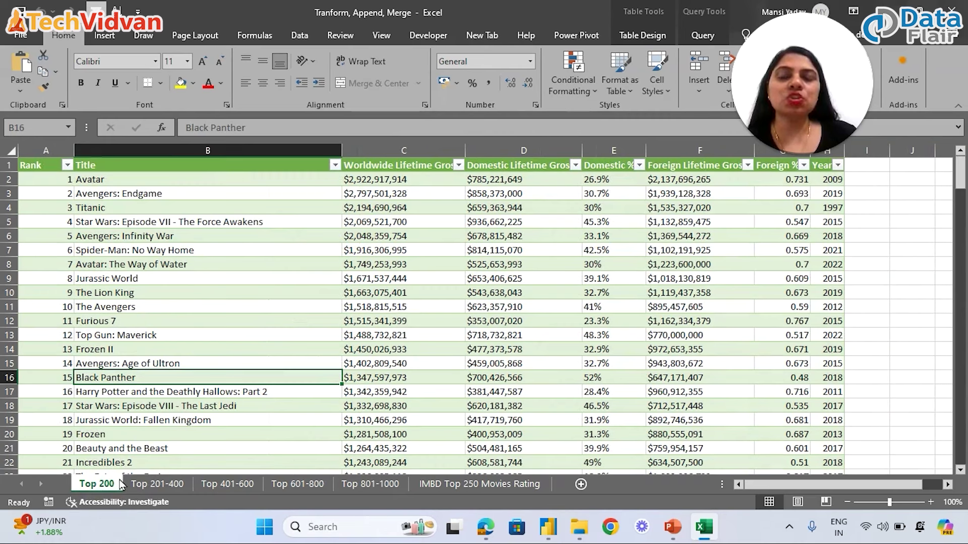
{"action": "left_click", "coordinate": [151, 486]}
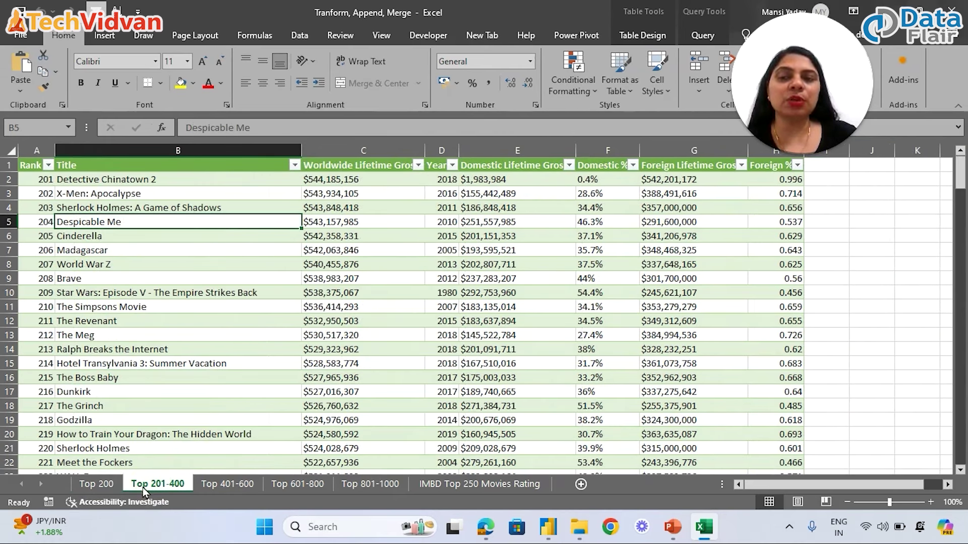
{"action": "left_click", "coordinate": [217, 486]}
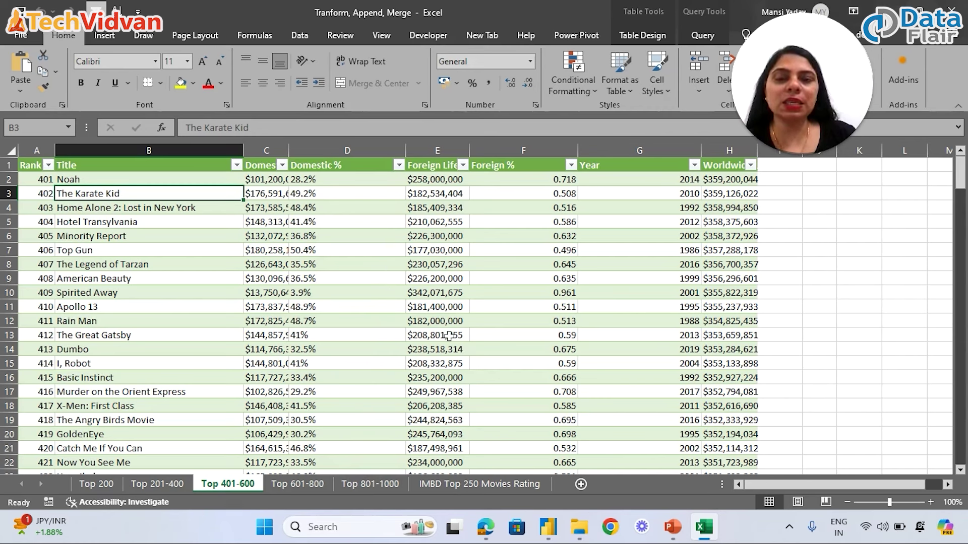
{"action": "left_click", "coordinate": [475, 483]}
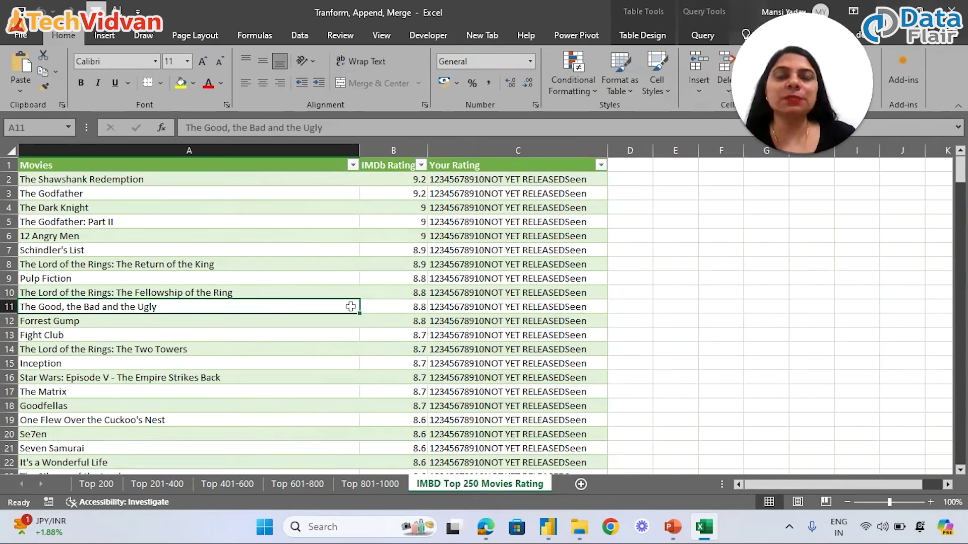
{"action": "left_click", "coordinate": [391, 150]}
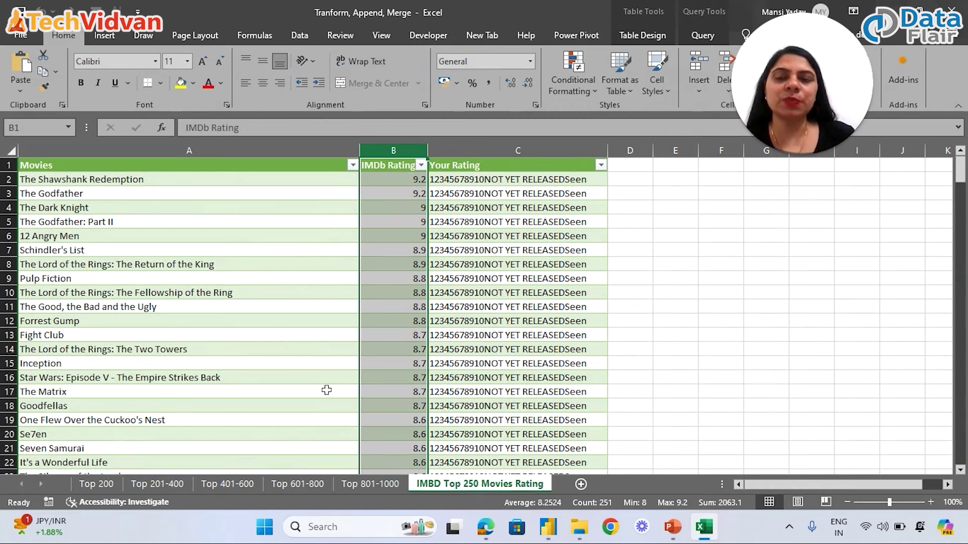
{"action": "left_click", "coordinate": [95, 484]}
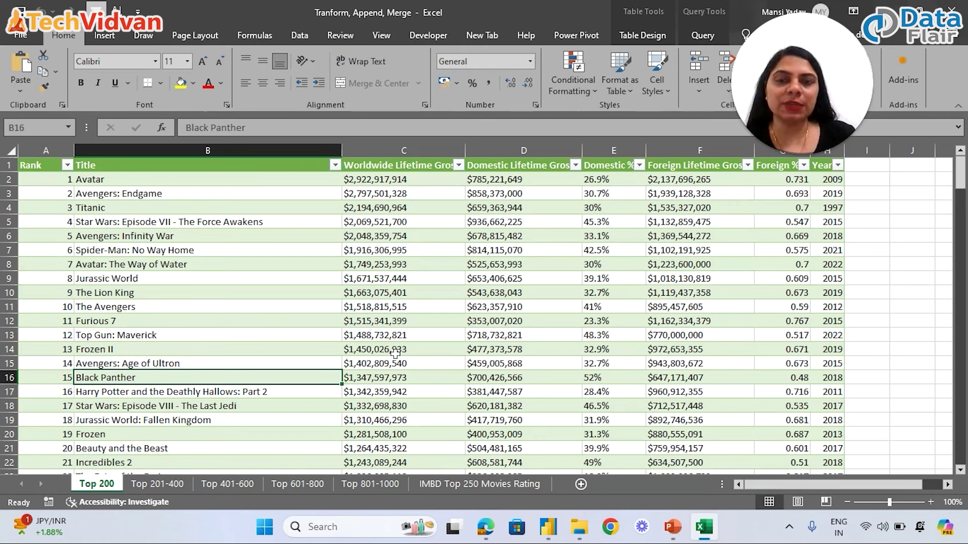
Step: Switch to Power BI Desktop to compare the tables and sheets listed in the Navigator, and return to the Excel workbook
{"action": "mouse_move", "coordinate": [548, 527]}
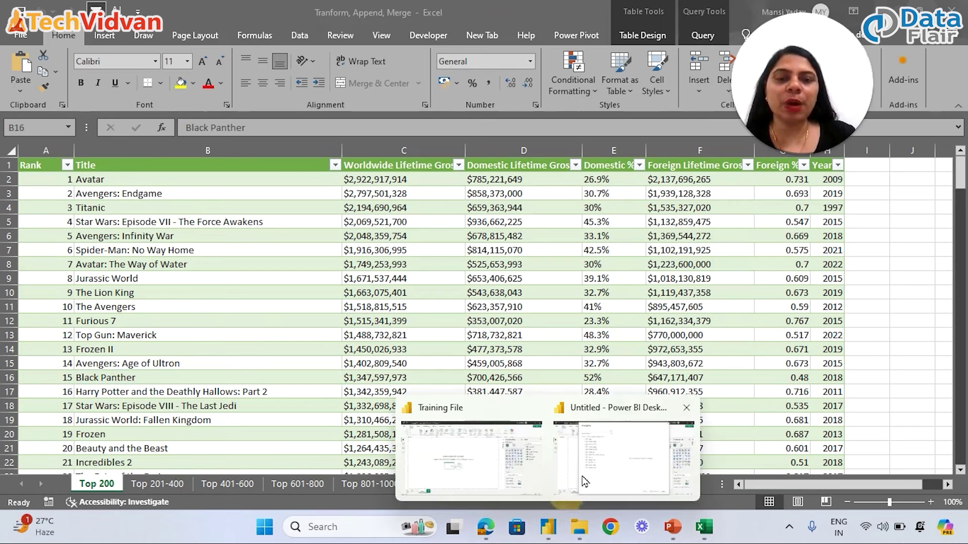
{"action": "left_click", "coordinate": [599, 465]}
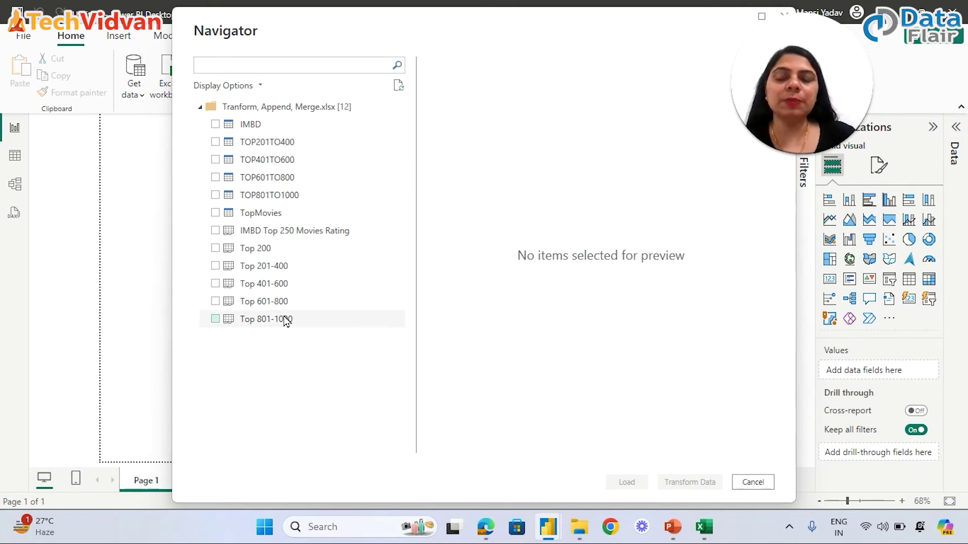
{"action": "left_click", "coordinate": [706, 453]}
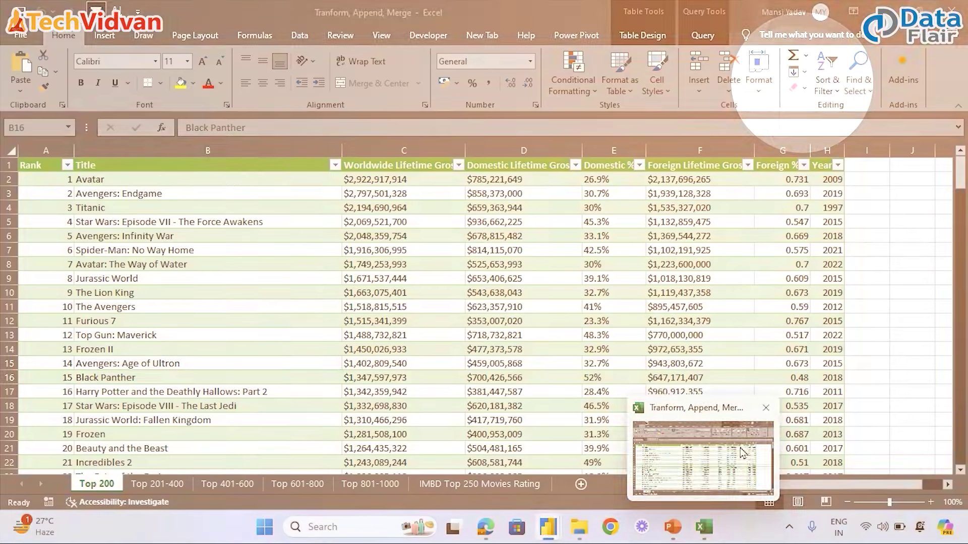
{"action": "key", "text": "alt+Tab"}
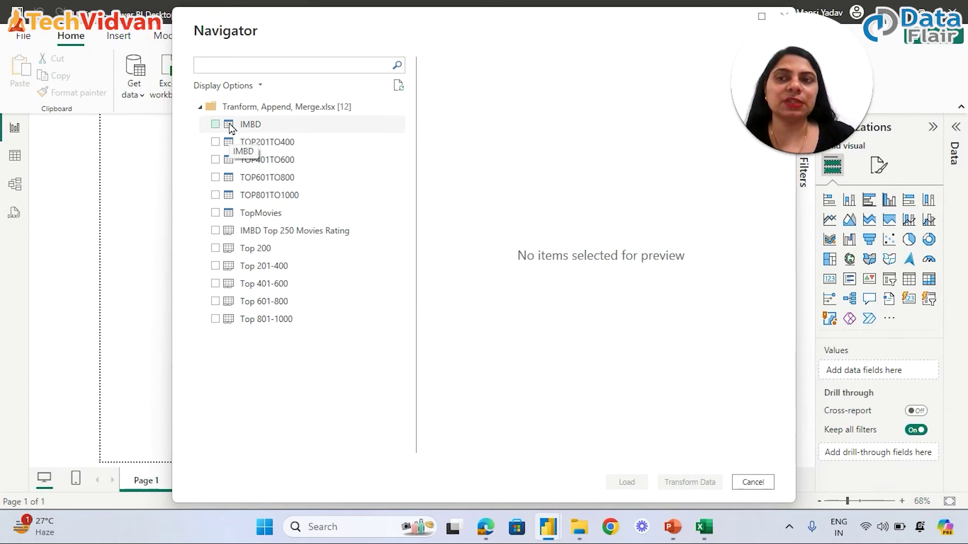
{"action": "left_click", "coordinate": [704, 527]}
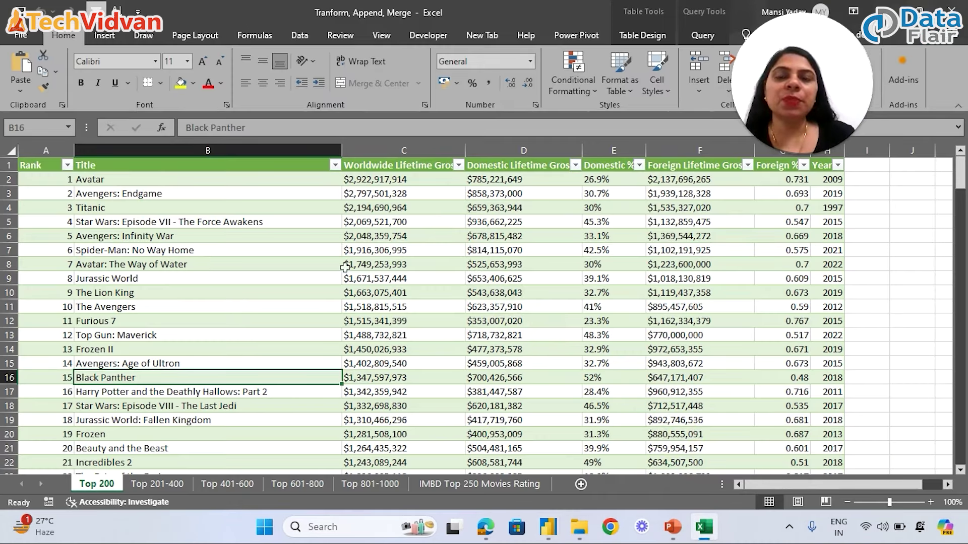
Step: Copy the Year to Foreign % columns, rows 1 to 19, from the Top 201-400 sheet and paste them at G1 of a new workbook
{"action": "key", "text": "ctrl+Page_Down"}
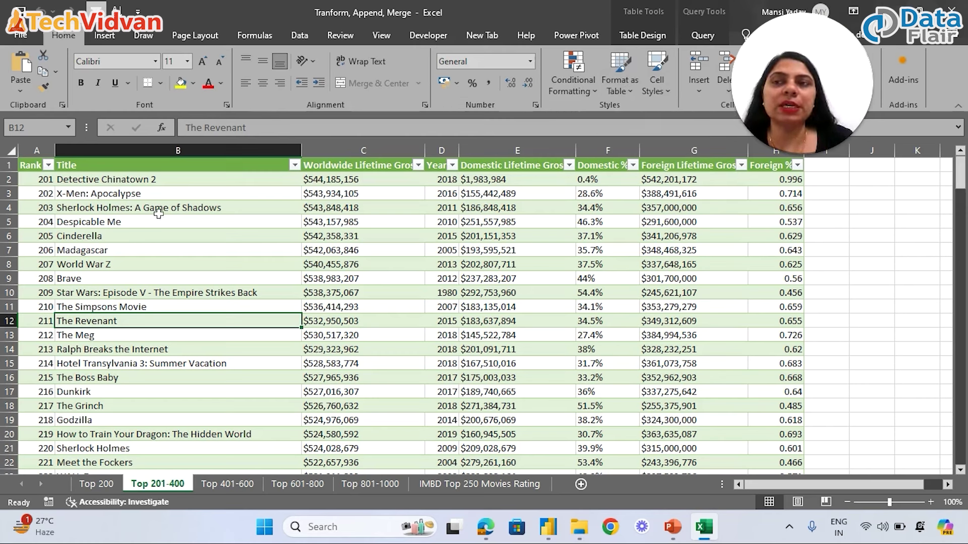
{"action": "left_click", "coordinate": [511, 361]}
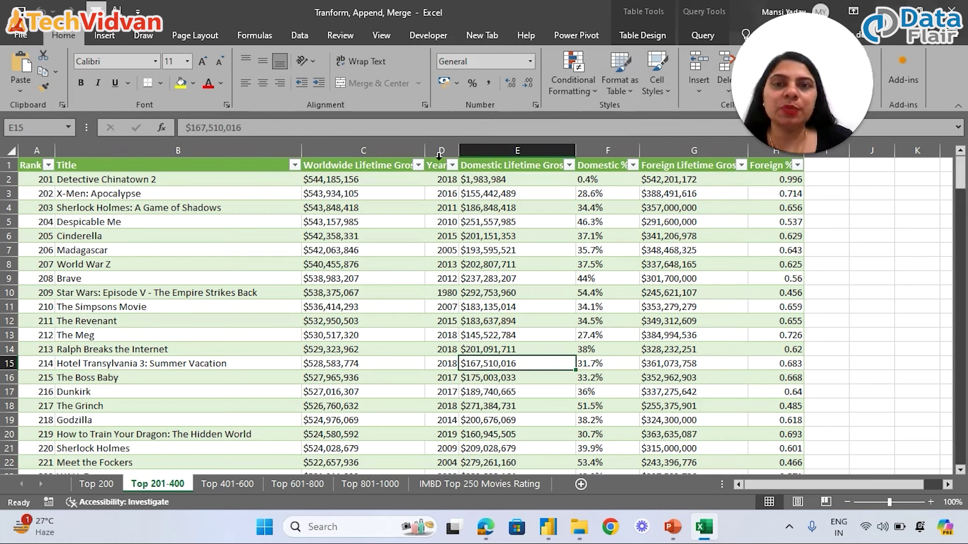
{"action": "left_click_drag", "start_coordinate": [434, 166], "coordinate": [790, 415]}
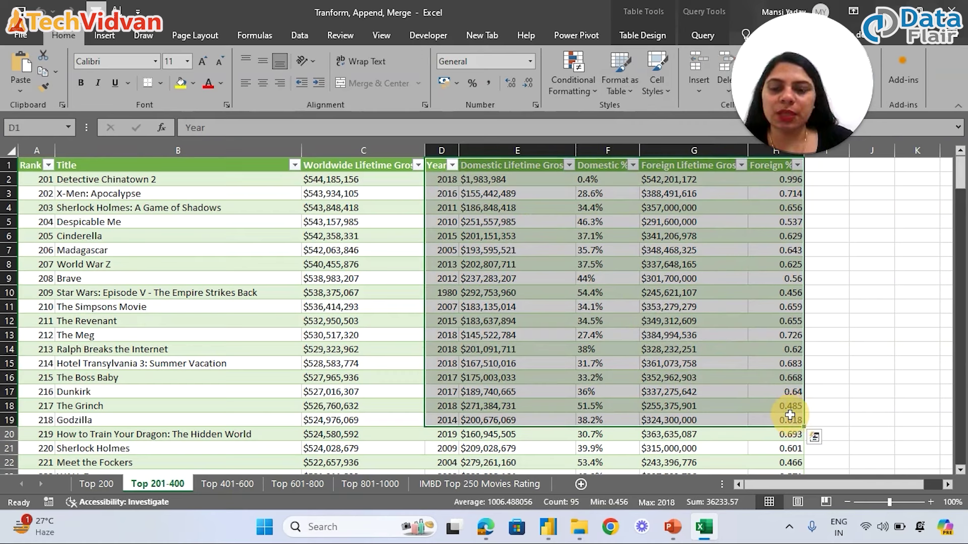
{"action": "key", "text": "ctrl+c"}
{"action": "key", "text": "ctrl+n"}
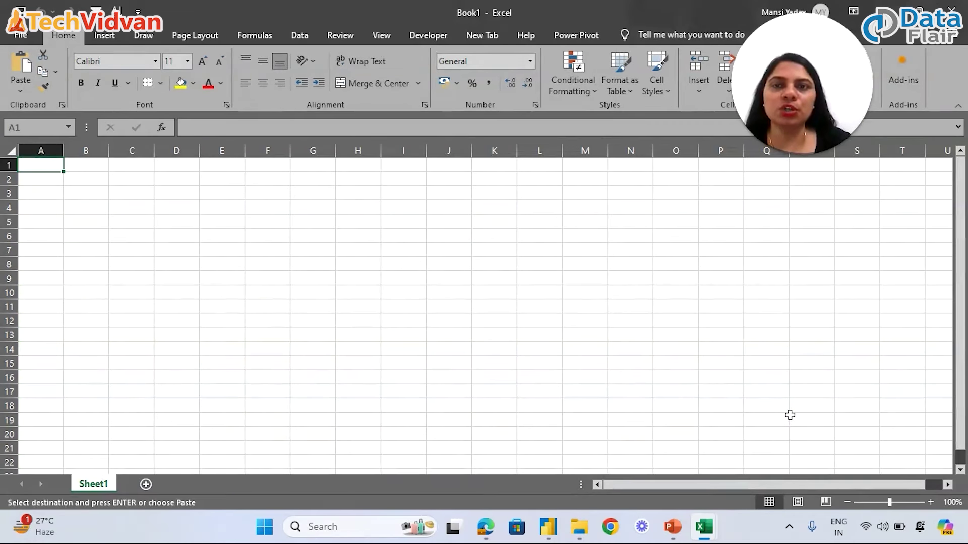
{"action": "left_click", "coordinate": [298, 164]}
{"action": "key", "text": "ctrl+v"}
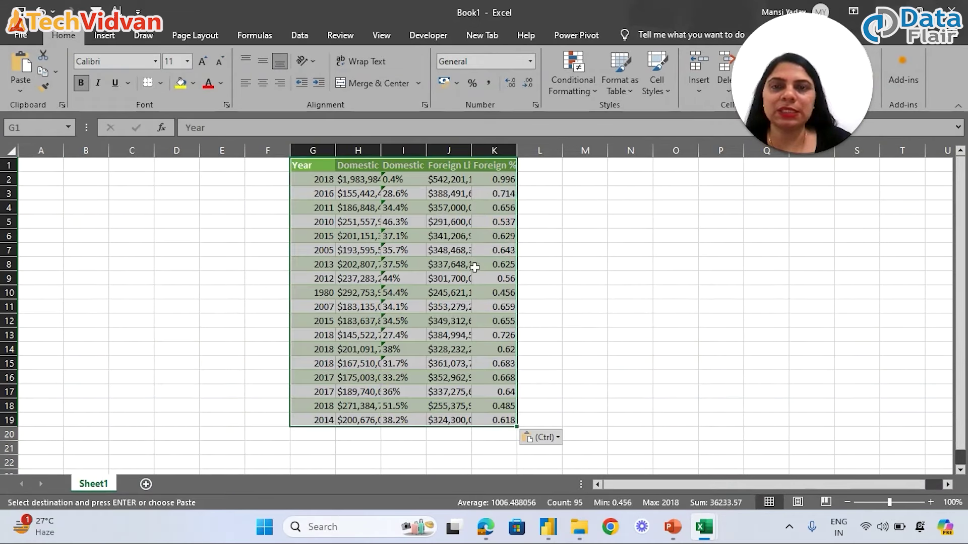
{"action": "left_click", "coordinate": [566, 287]}
{"action": "left_click", "coordinate": [413, 293]}
{"action": "left_click", "coordinate": [622, 274]}
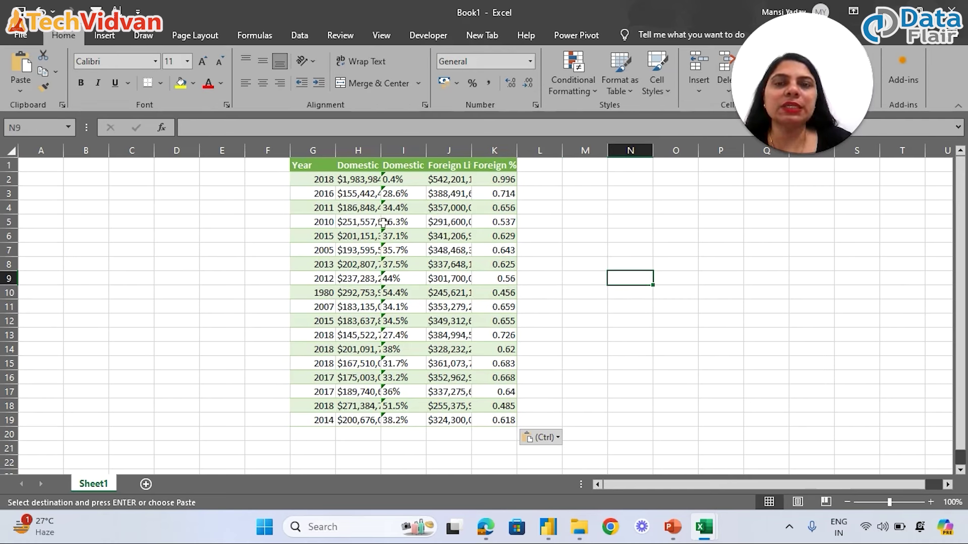
Step: Widen both Domestic columns, and set the pasted range to No Fill with Automatic font color
{"action": "left_click_drag", "start_coordinate": [383, 154], "coordinate": [521, 154]}
{"action": "left_click_drag", "start_coordinate": [305, 165], "coordinate": [594, 420]}
{"action": "left_click", "coordinate": [193, 84]}
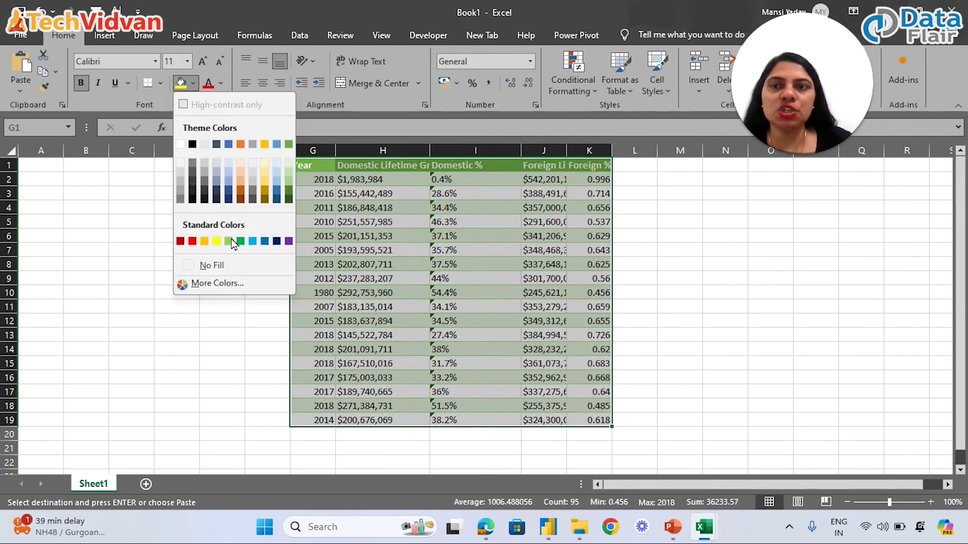
{"action": "left_click", "coordinate": [227, 264]}
{"action": "left_click", "coordinate": [220, 84]}
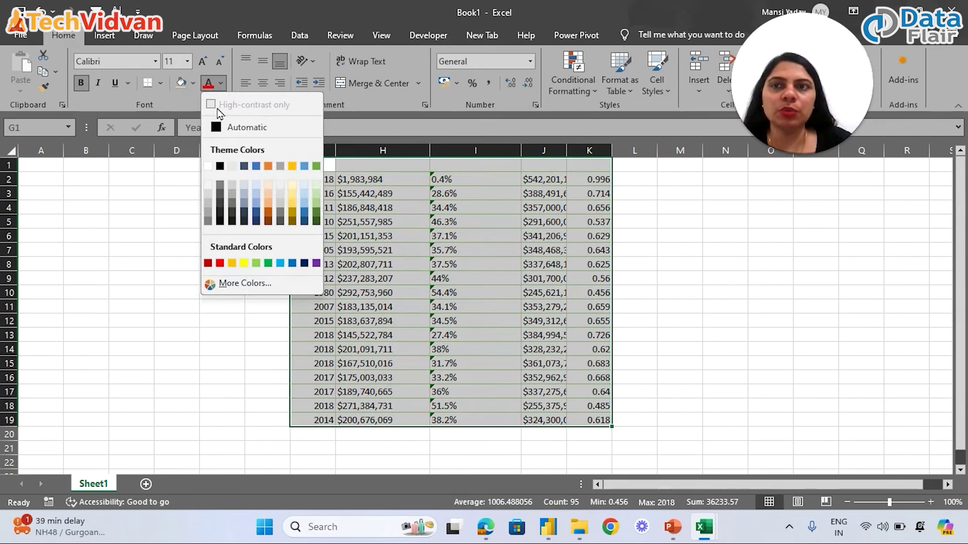
{"action": "left_click", "coordinate": [220, 127]}
{"action": "left_click", "coordinate": [224, 266]}
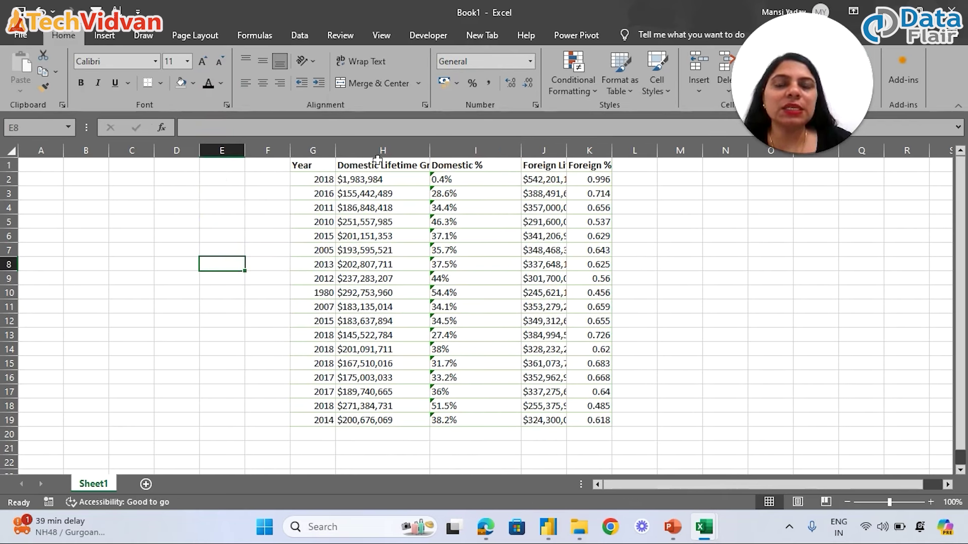
Step: Widen the Year, Domestic Lifetime Gross, Foreign Lifetime Gross and Foreign % columns so the copied data is readable
{"action": "left_click_drag", "start_coordinate": [331, 150], "coordinate": [350, 150]}
{"action": "left_click_drag", "start_coordinate": [447, 150], "coordinate": [459, 151]}
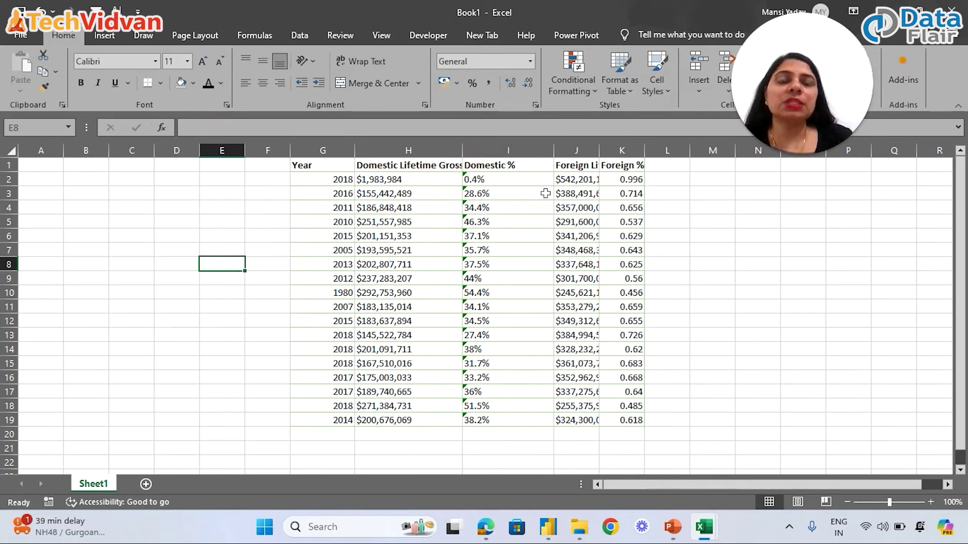
{"action": "left_click_drag", "start_coordinate": [599, 151], "coordinate": [707, 152]}
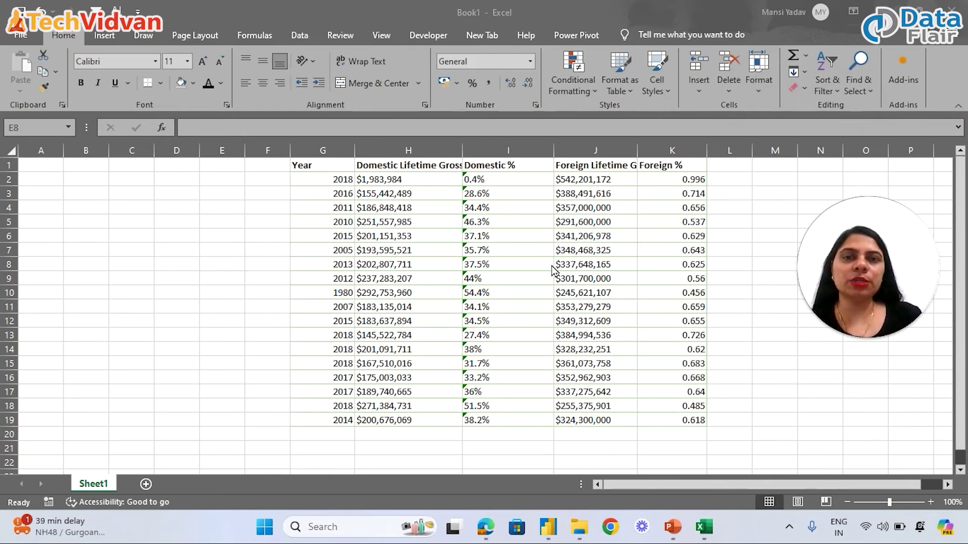
{"action": "left_click", "coordinate": [582, 209]}
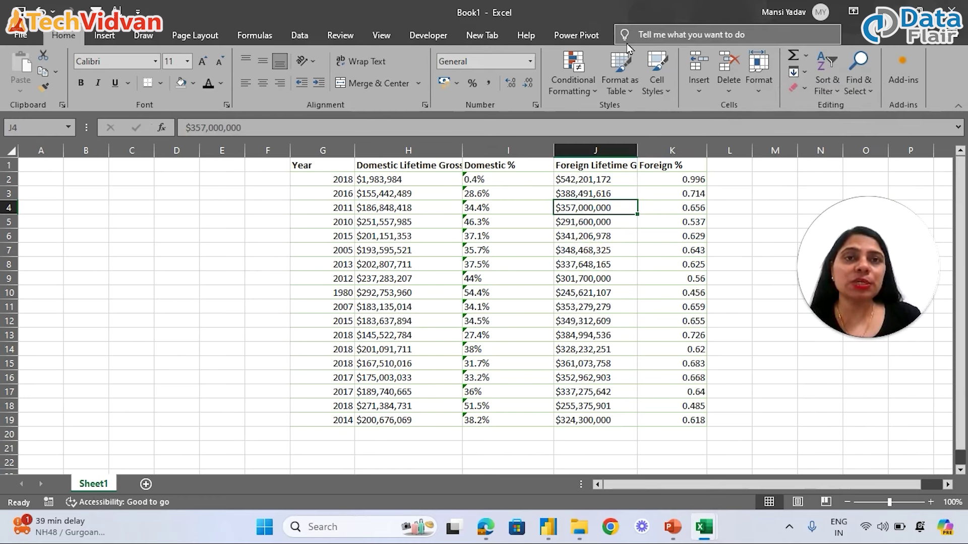
Step: Return to the Top 201-400 sheet in the Tranform, Append, Merge workbook and examine its table design settings and table name
{"action": "mouse_move", "coordinate": [704, 527]}
{"action": "left_click", "coordinate": [634, 492]}
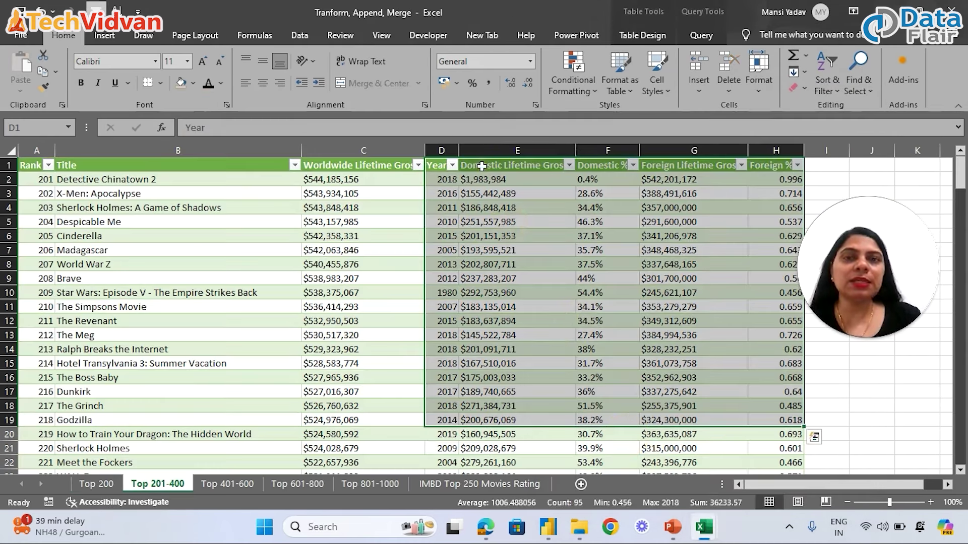
{"action": "left_click", "coordinate": [442, 293]}
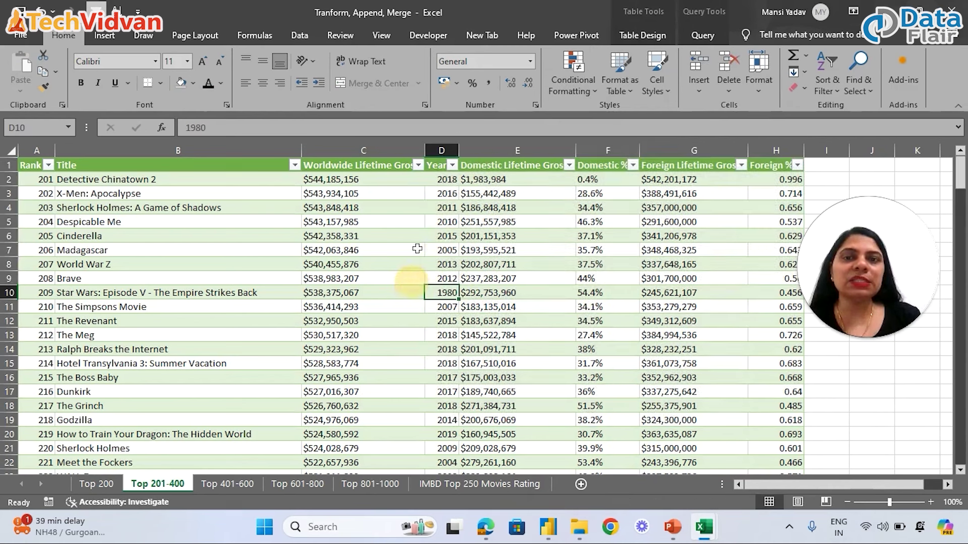
{"action": "left_click", "coordinate": [638, 38]}
{"action": "left_click", "coordinate": [683, 36]}
{"action": "left_click", "coordinate": [650, 35]}
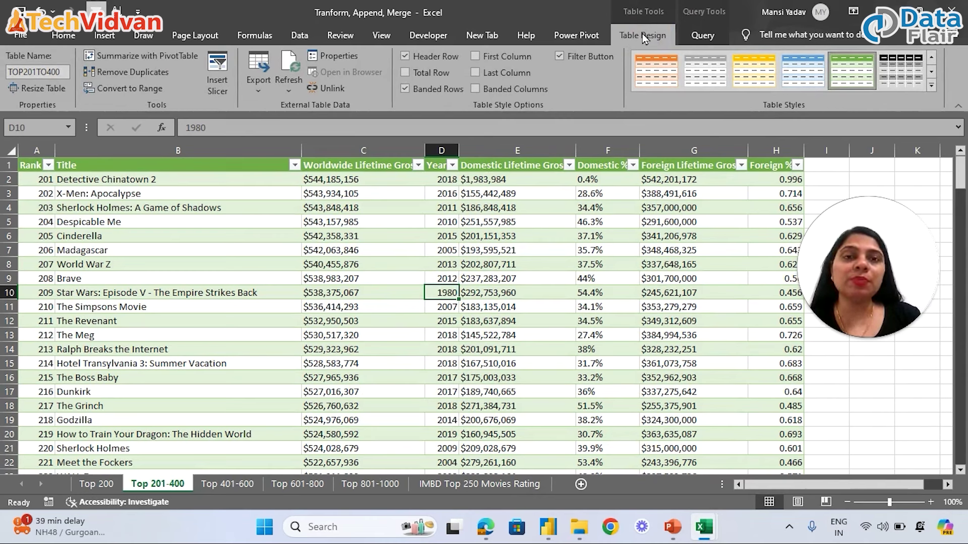
{"action": "left_click", "coordinate": [61, 35]}
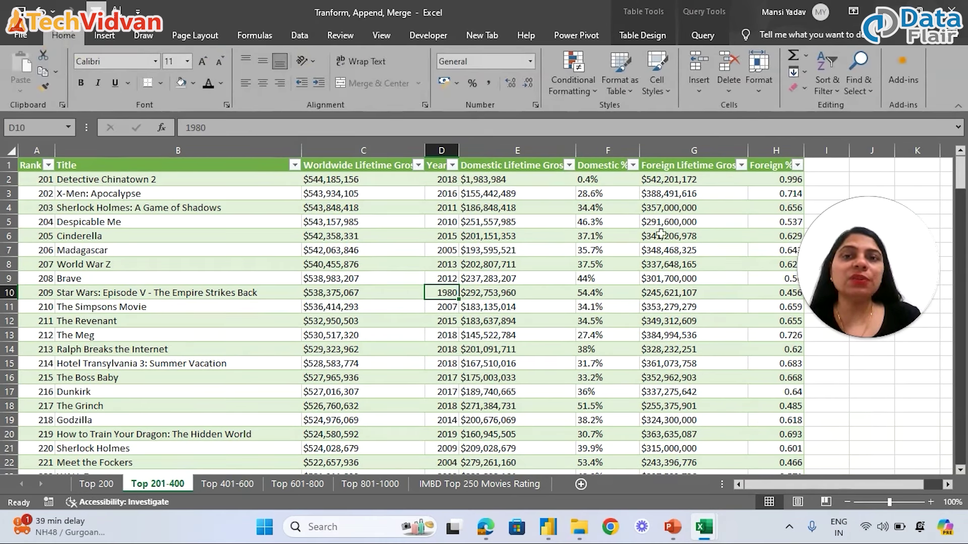
{"action": "left_click", "coordinate": [666, 293]}
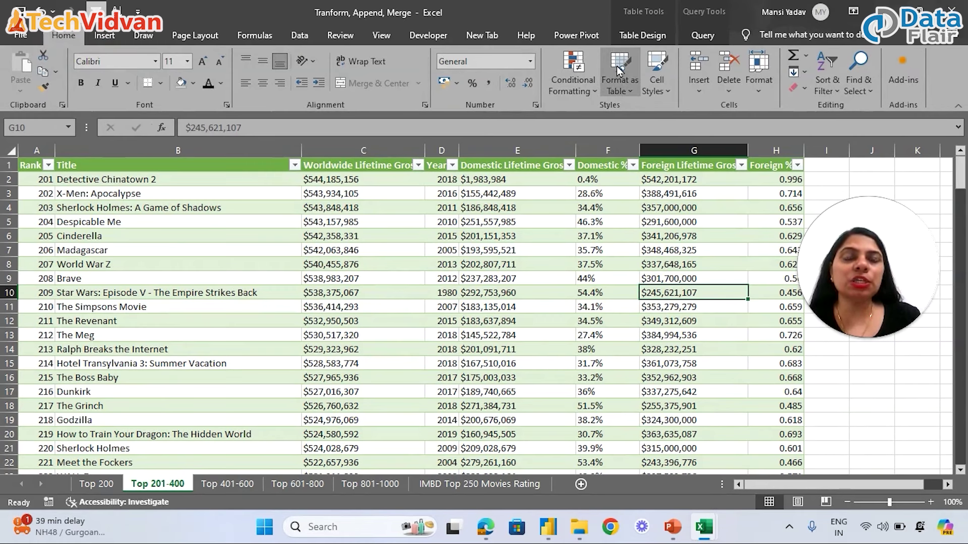
Step: Switch to the Book1 workbook and format the range G1:K19 as a table with headers, using a blue Medium style
{"action": "mouse_move", "coordinate": [705, 527]}
{"action": "left_click", "coordinate": [761, 459]}
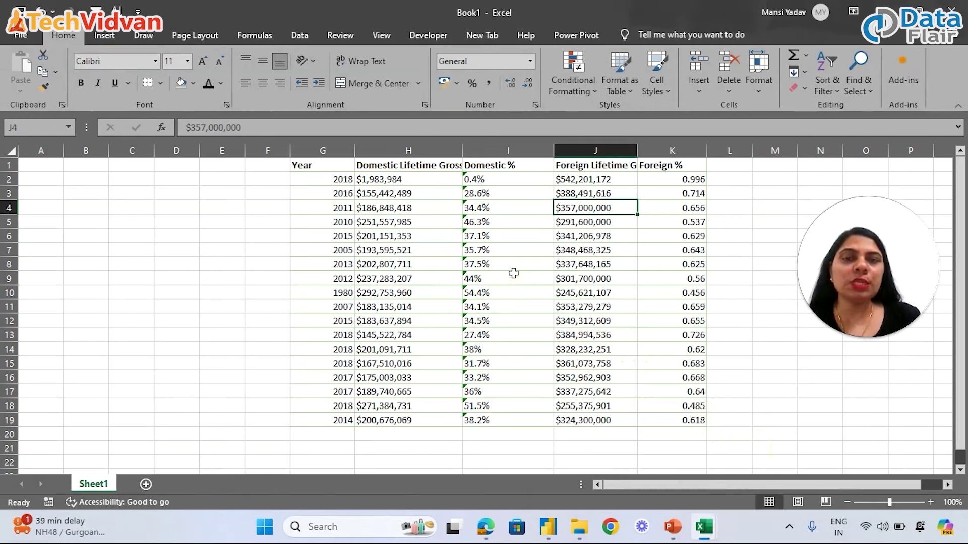
{"action": "left_click", "coordinate": [512, 276]}
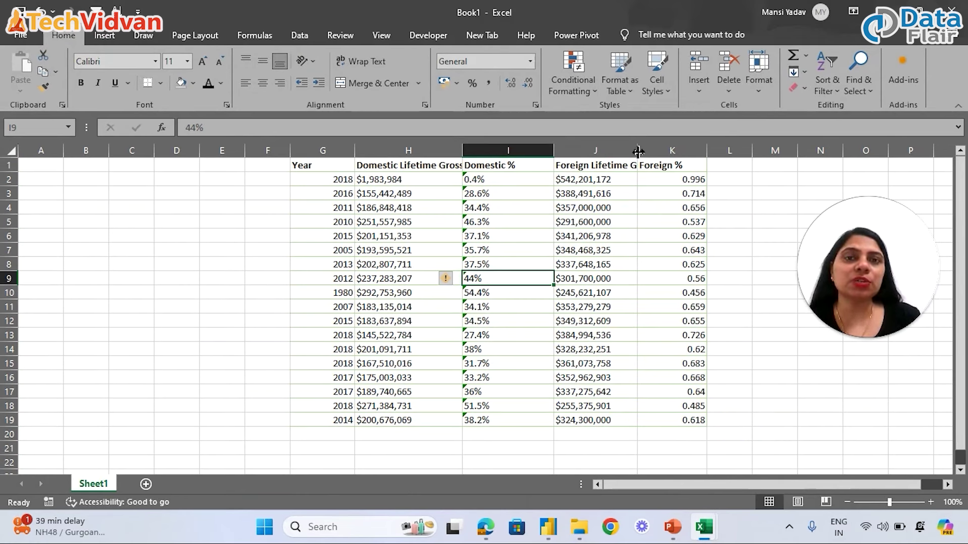
{"action": "left_click", "coordinate": [357, 279]}
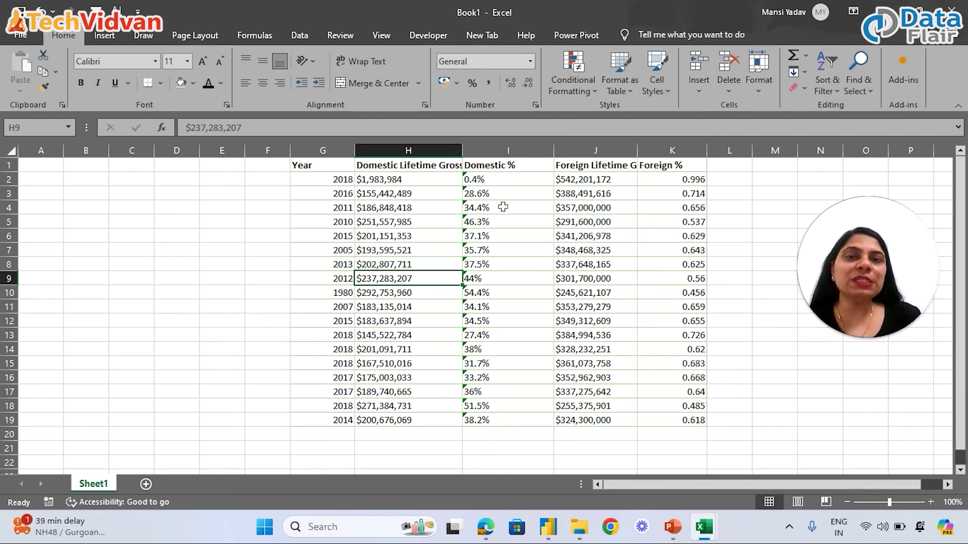
{"action": "left_click", "coordinate": [537, 250]}
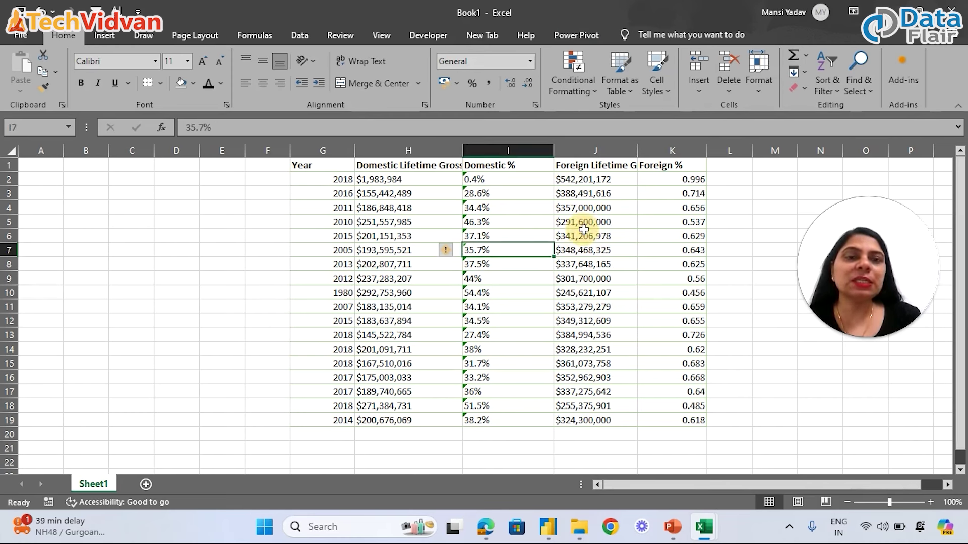
{"action": "left_click", "coordinate": [622, 88]}
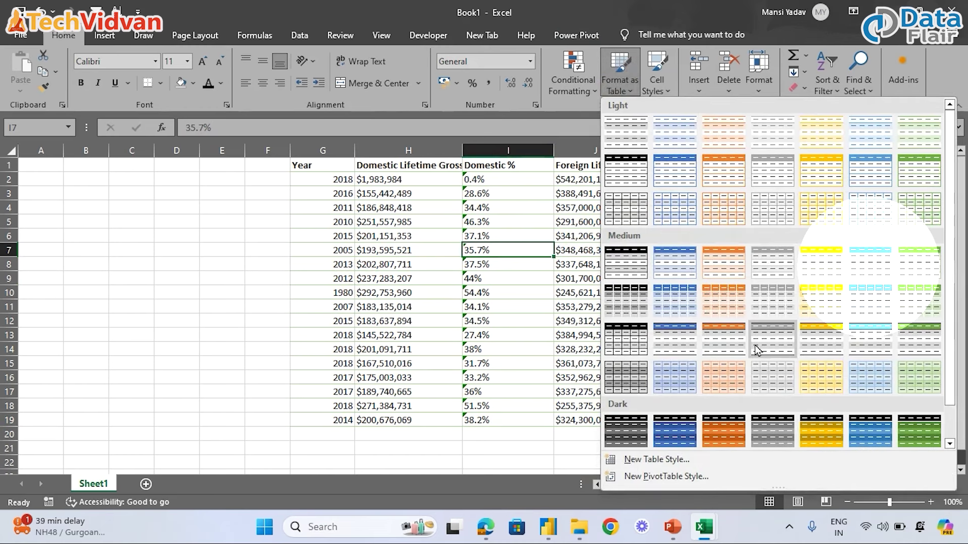
{"action": "left_click", "coordinate": [676, 265]}
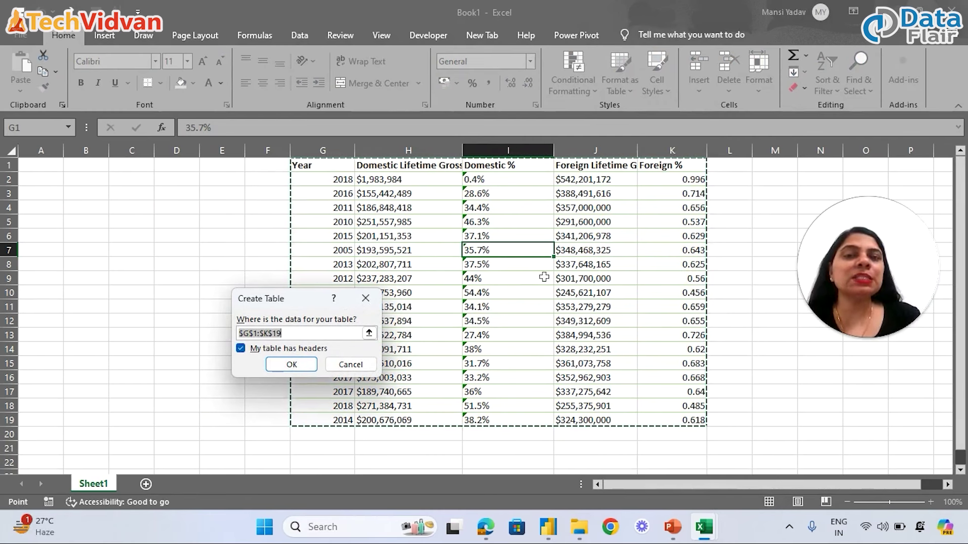
{"action": "left_click", "coordinate": [293, 364]}
{"action": "left_click", "coordinate": [473, 280]}
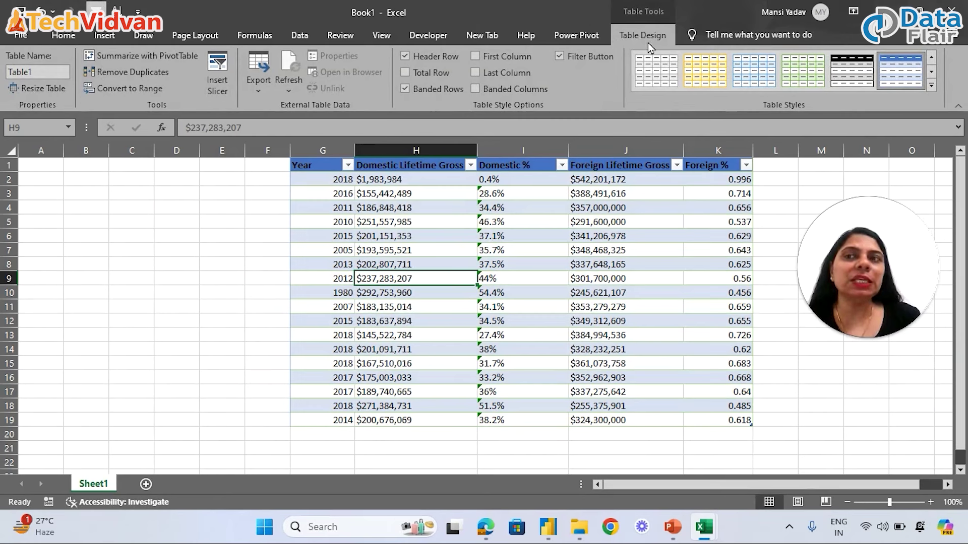
Step: Rename the new table in Book1 as Data
{"action": "left_click", "coordinate": [228, 262]}
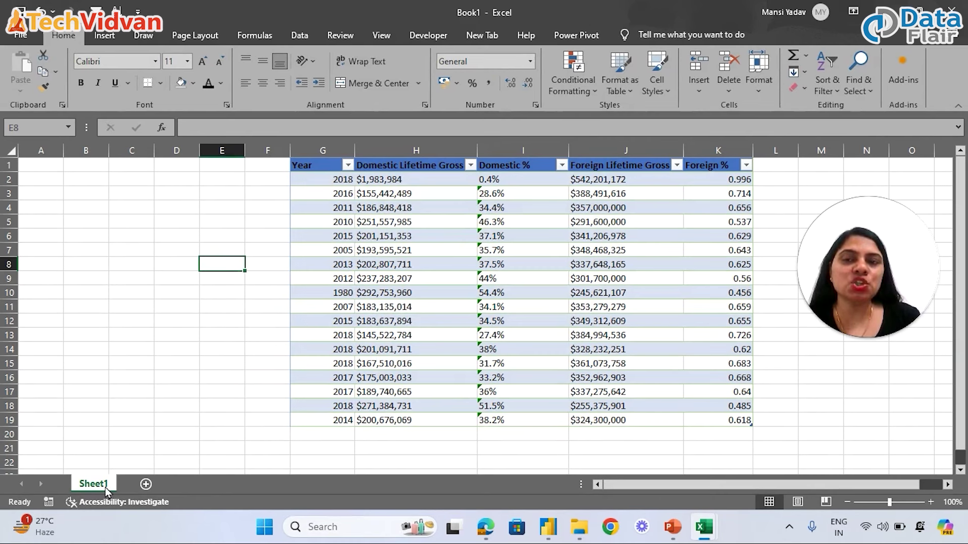
{"action": "left_click", "coordinate": [487, 321]}
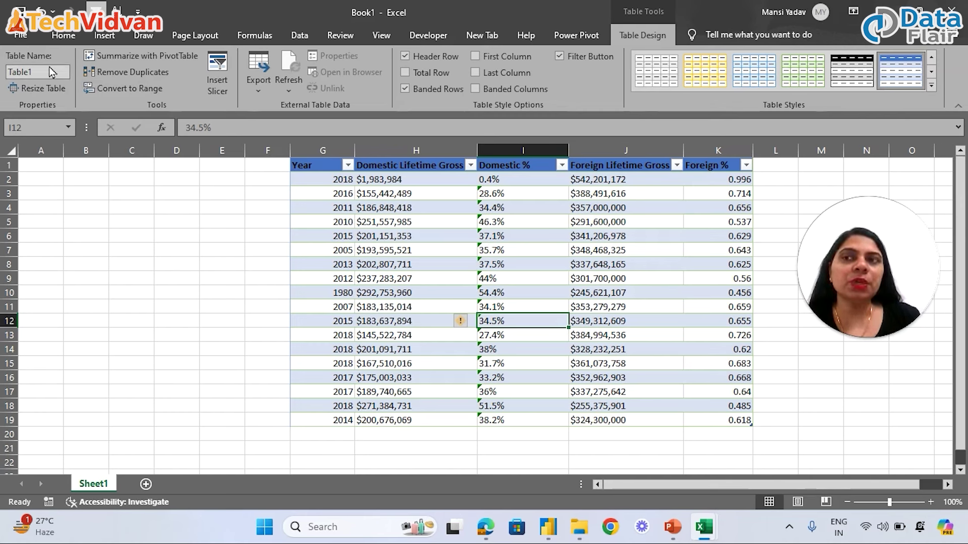
{"action": "left_click", "coordinate": [8, 72]}
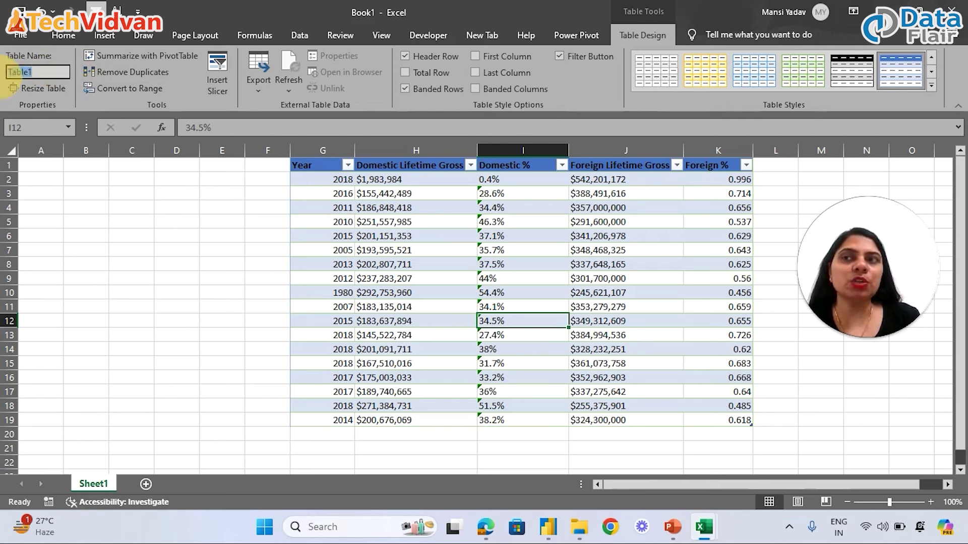
{"action": "double_click", "coordinate": [8, 73]}
{"action": "type", "text": "D"}
{"action": "key", "text": "Return"}
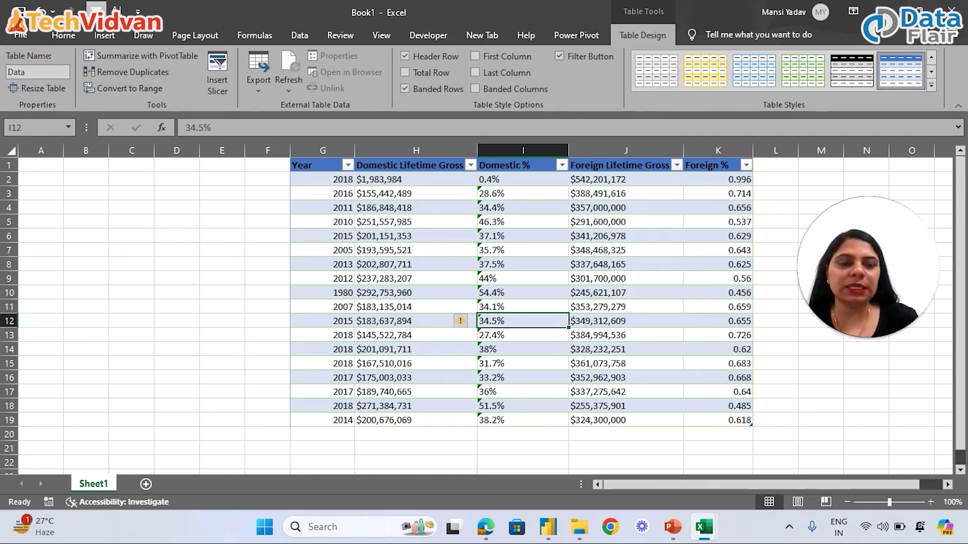
{"action": "left_click", "coordinate": [358, 260]}
{"action": "left_click", "coordinate": [176, 236]}
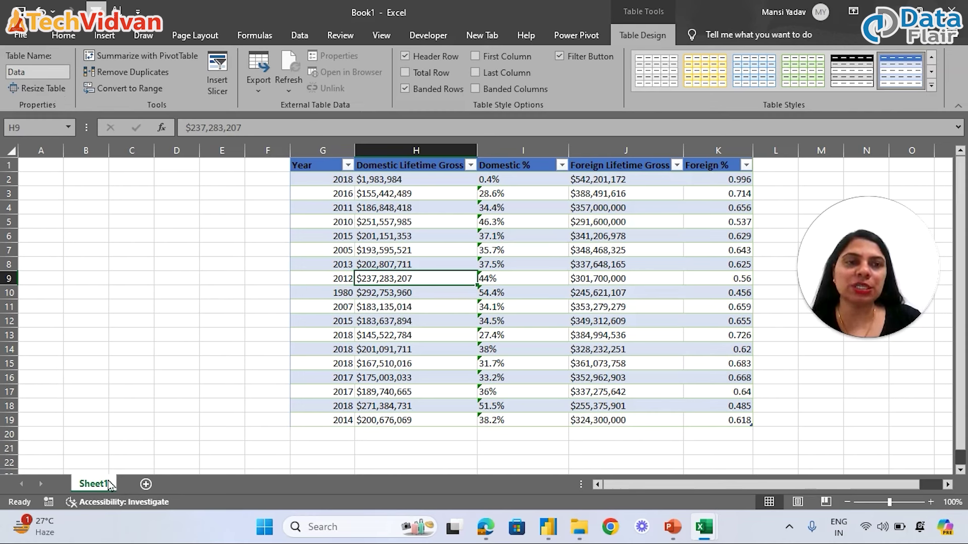
Step: Compare the tables and sheets listed in Power BI's Navigator with the Top 401-600 sheet and its table name in Excel
{"action": "mouse_move", "coordinate": [547, 534]}
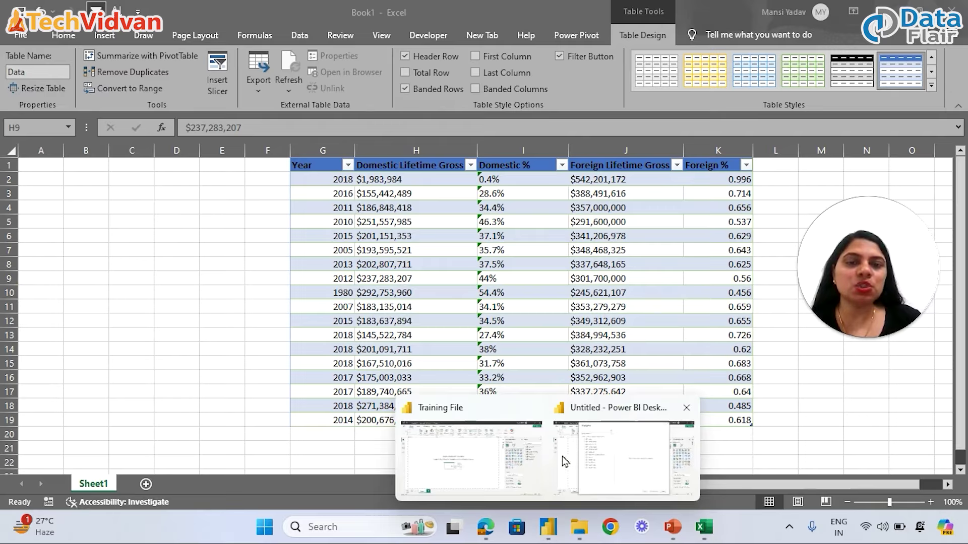
{"action": "left_click", "coordinate": [592, 456]}
{"action": "mouse_move", "coordinate": [704, 527]}
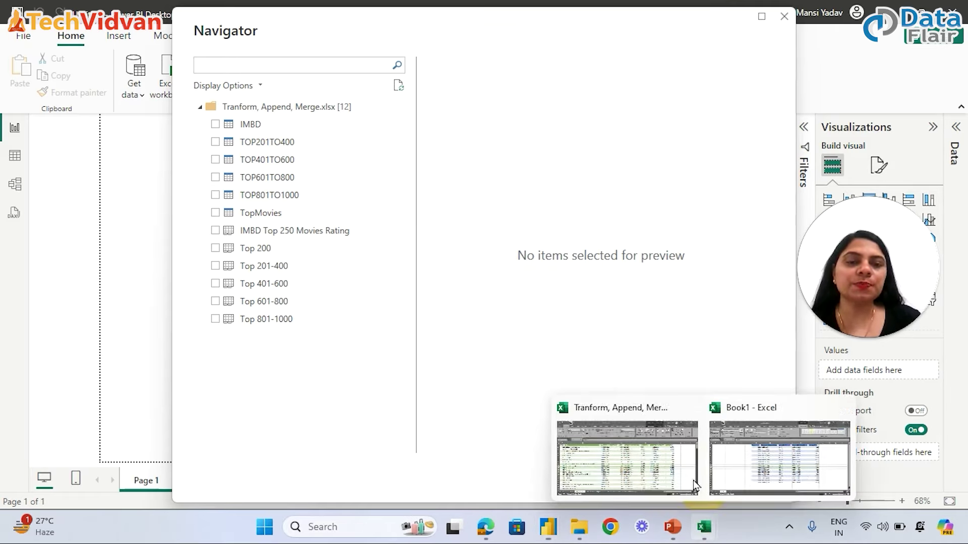
{"action": "left_click", "coordinate": [707, 509]}
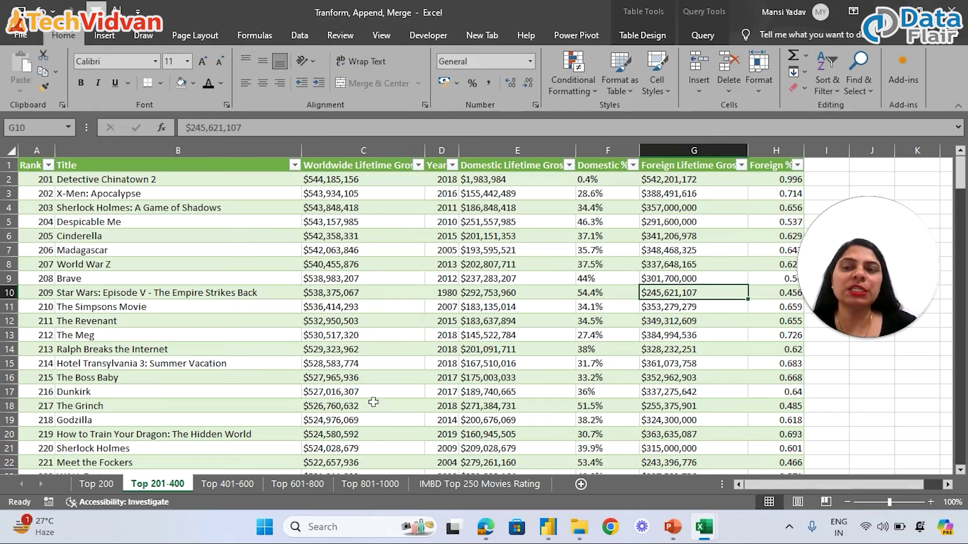
{"action": "left_click", "coordinate": [104, 485]}
{"action": "left_click", "coordinate": [161, 485]}
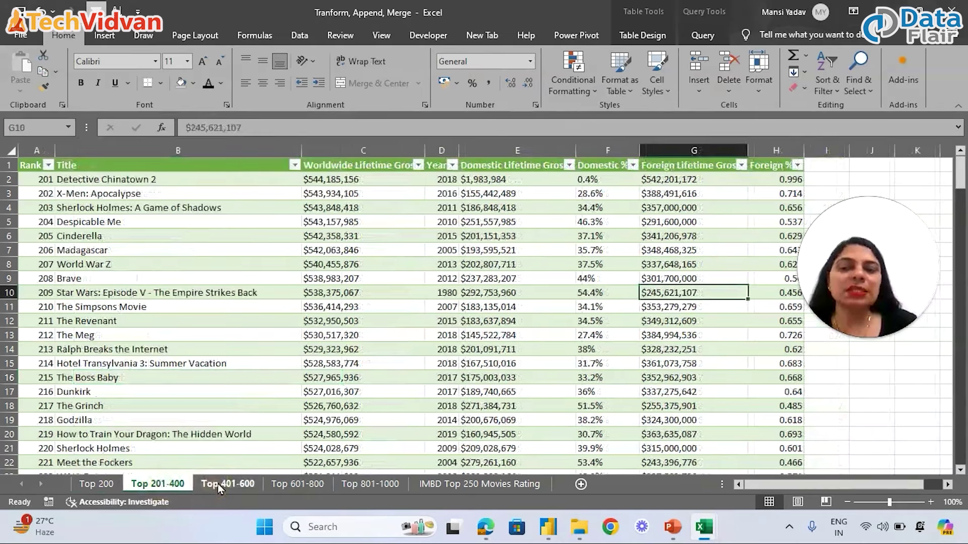
{"action": "left_click", "coordinate": [222, 484]}
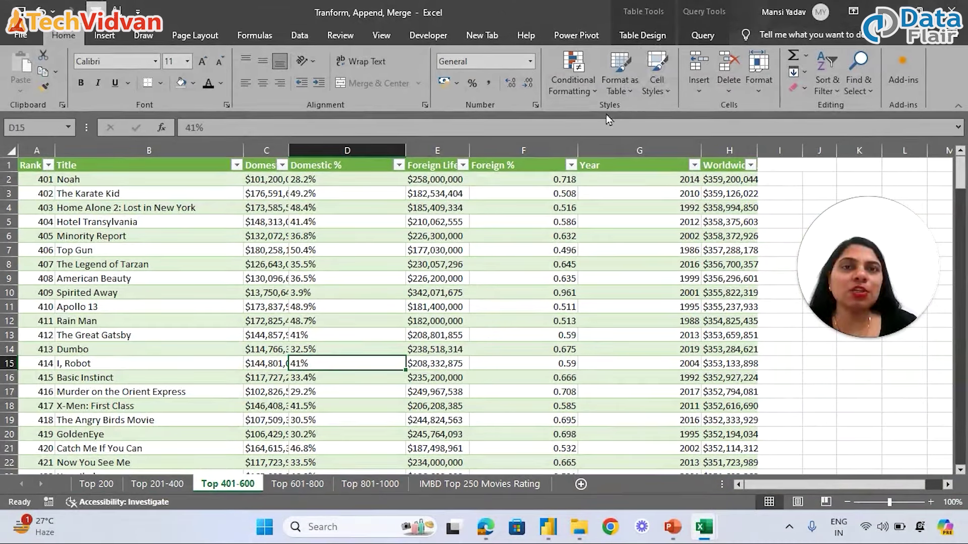
{"action": "left_click", "coordinate": [647, 35]}
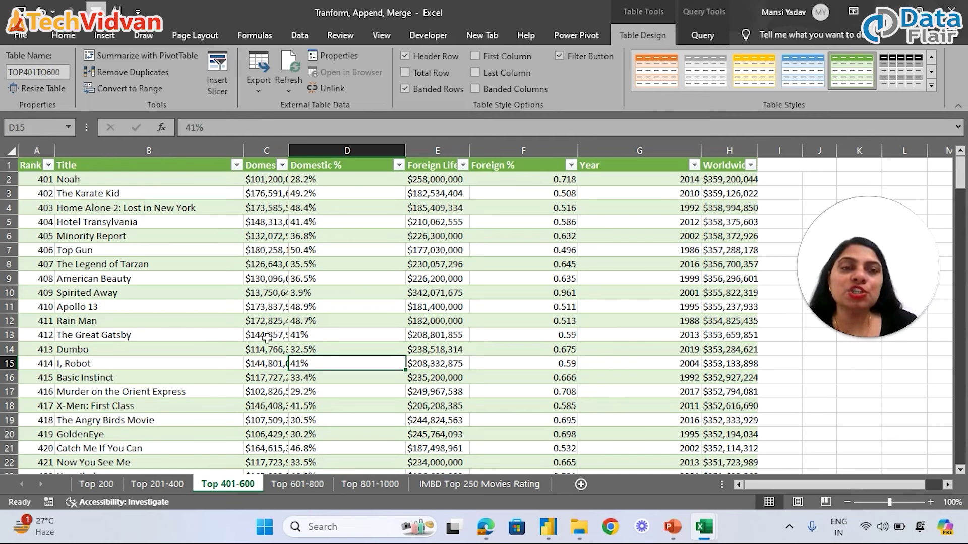
Step: In Power BI's Navigator, select the sheets IMBD Top 250 Movies Rating, Top 200, Top 201-400, Top 401-600, Top 601-800 and Top 801-1000
{"action": "mouse_move", "coordinate": [548, 526]}
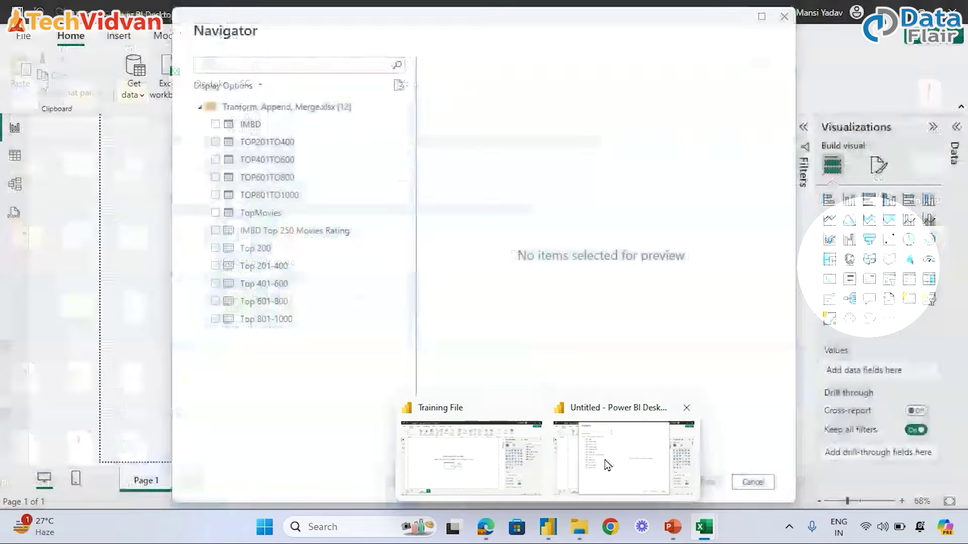
{"action": "left_click", "coordinate": [607, 465]}
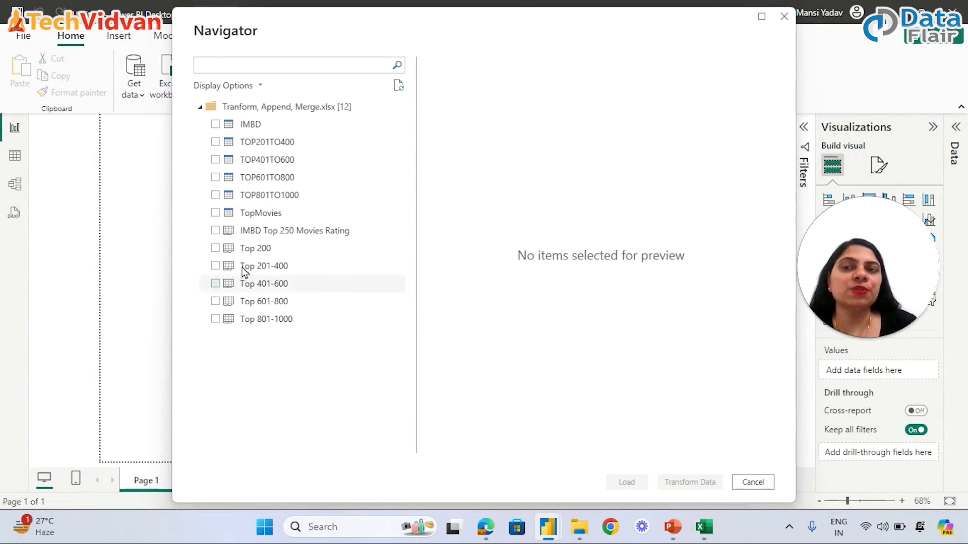
{"action": "left_click", "coordinate": [215, 230]}
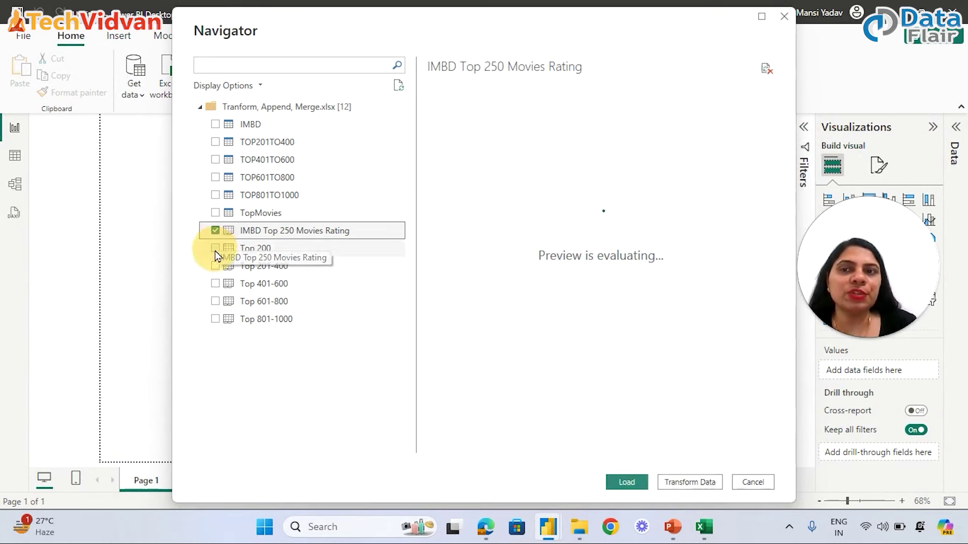
{"action": "left_click", "coordinate": [215, 266]}
{"action": "left_click", "coordinate": [215, 284]}
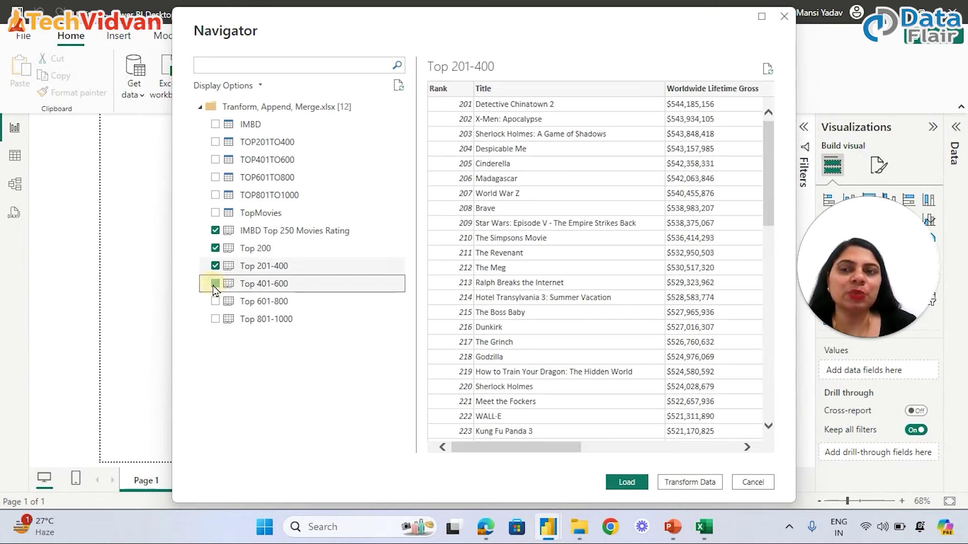
{"action": "left_click", "coordinate": [215, 303]}
{"action": "left_click", "coordinate": [215, 318]}
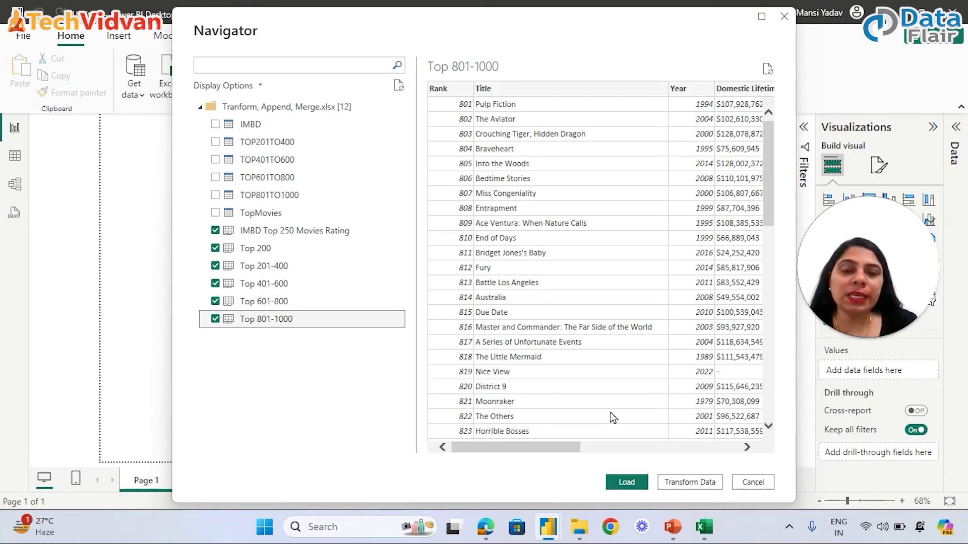
Step: Recheck the Top 401-600 sheet in Excel, and open the selected Navigator sheets in Power BI's Power Query Editor for transforming
{"action": "left_click", "coordinate": [704, 526]}
{"action": "left_click", "coordinate": [651, 464]}
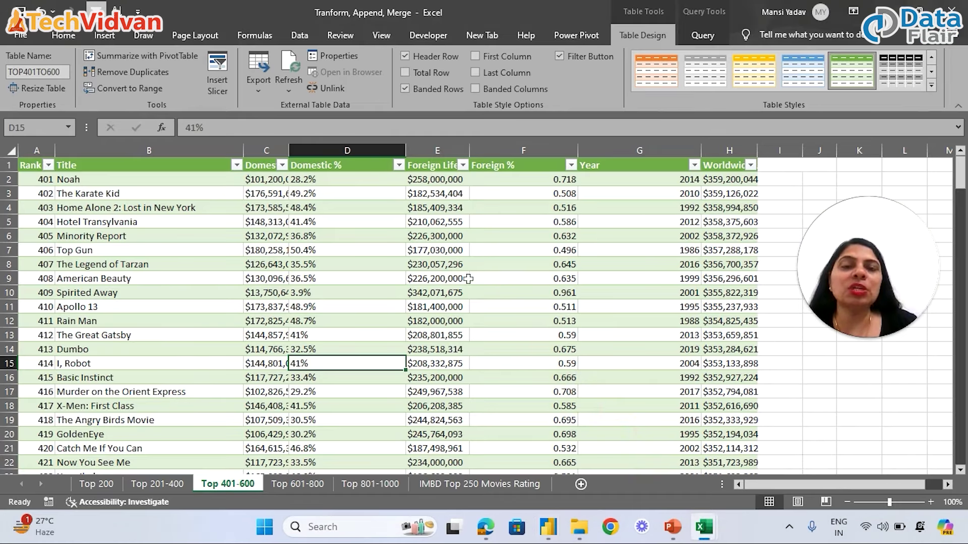
{"action": "left_click", "coordinate": [467, 278]}
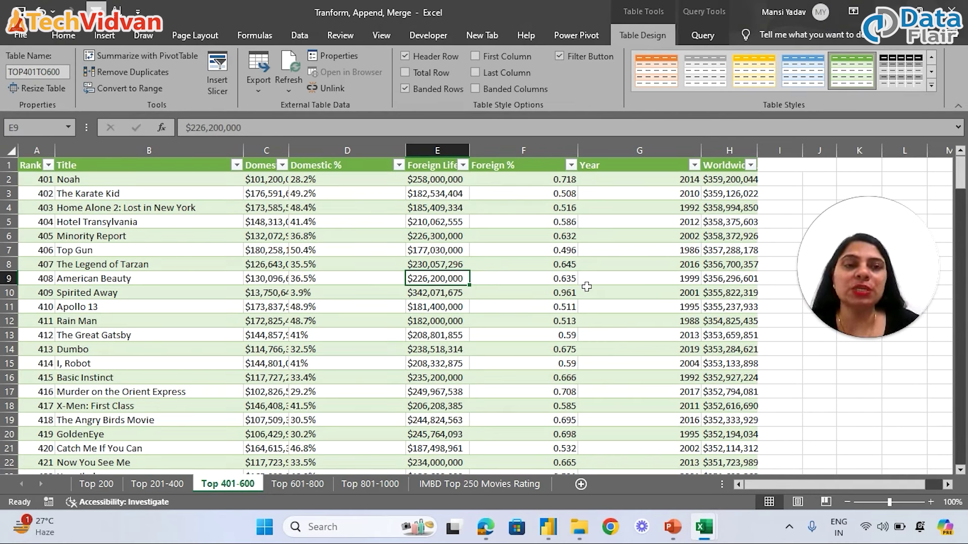
{"action": "mouse_move", "coordinate": [549, 526]}
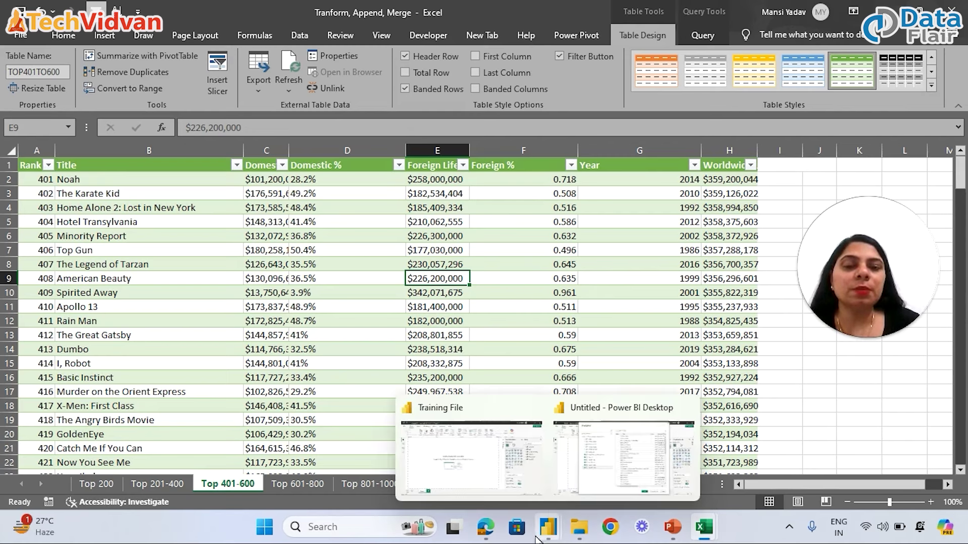
{"action": "left_click", "coordinate": [628, 480]}
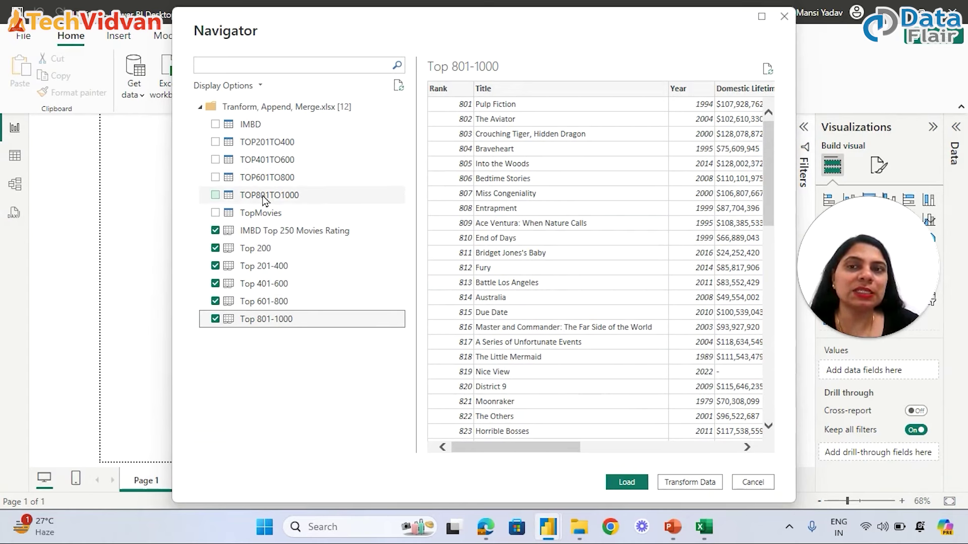
{"action": "left_click", "coordinate": [690, 483]}
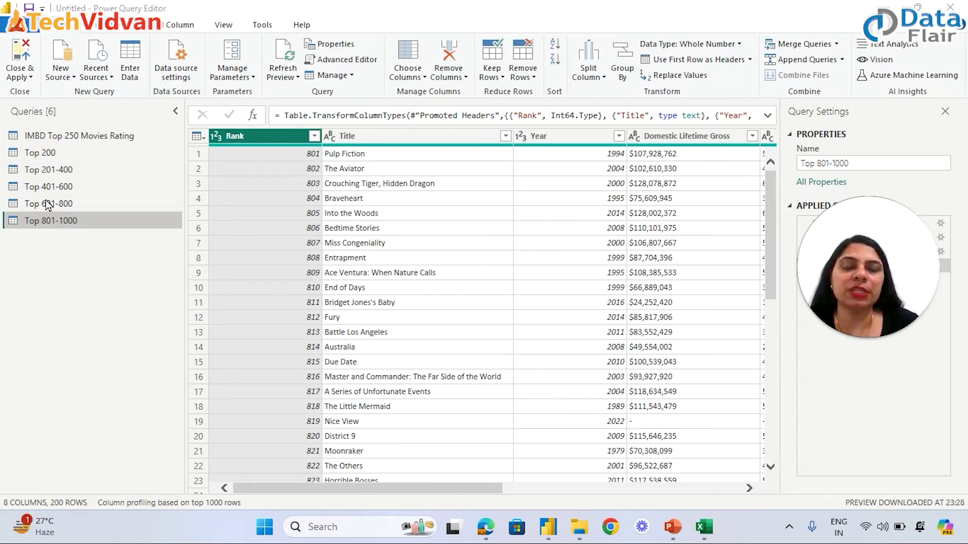
Step: Examine the columns of the Top 200, Top 201-400, Top 401-600 and IMBD Top 250 Movies Rating queries
{"action": "left_click", "coordinate": [38, 153]}
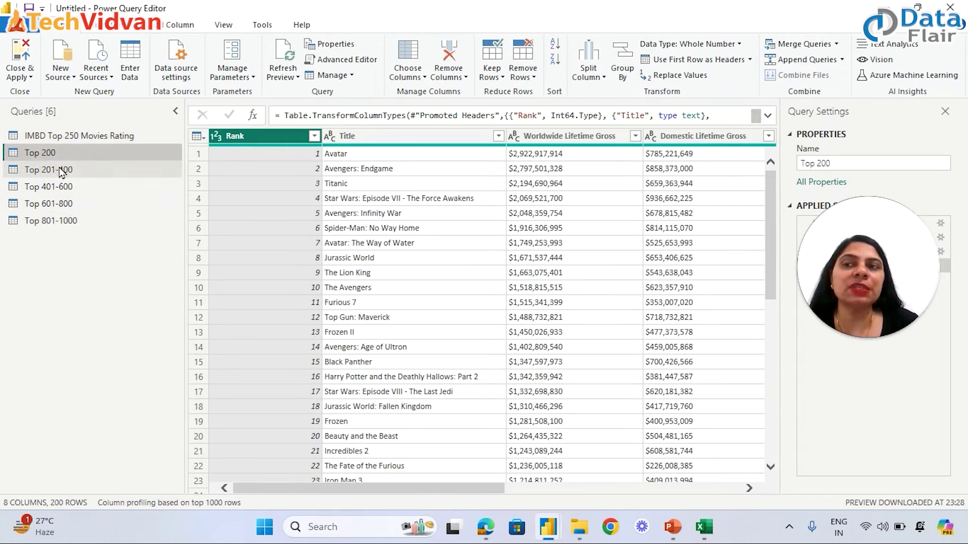
{"action": "left_click", "coordinate": [29, 171]}
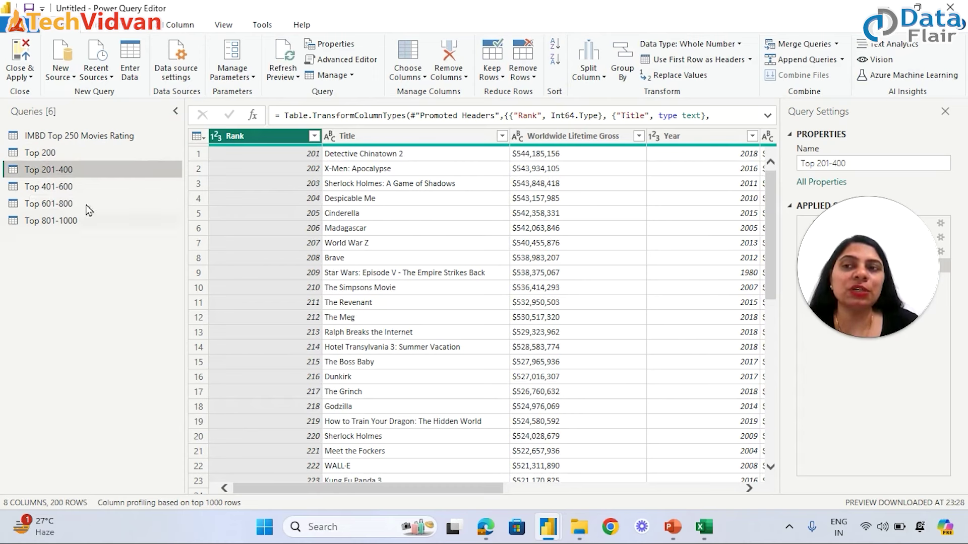
{"action": "left_click", "coordinate": [56, 192]}
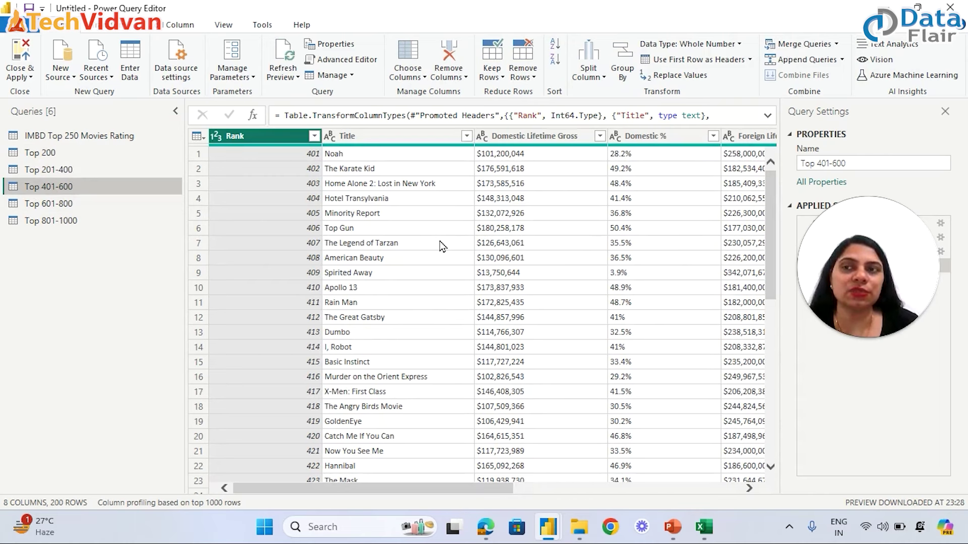
{"action": "left_click", "coordinate": [55, 154]}
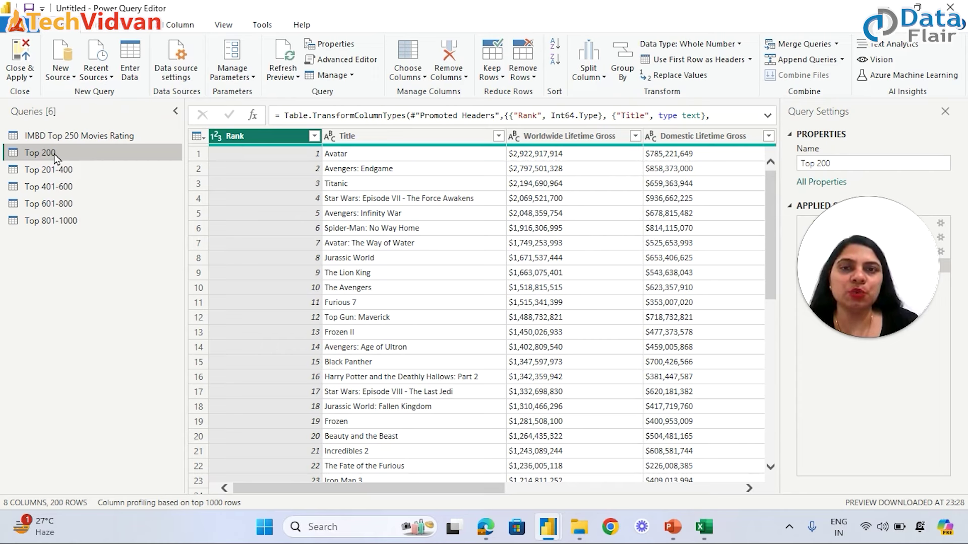
{"action": "left_click", "coordinate": [81, 135]}
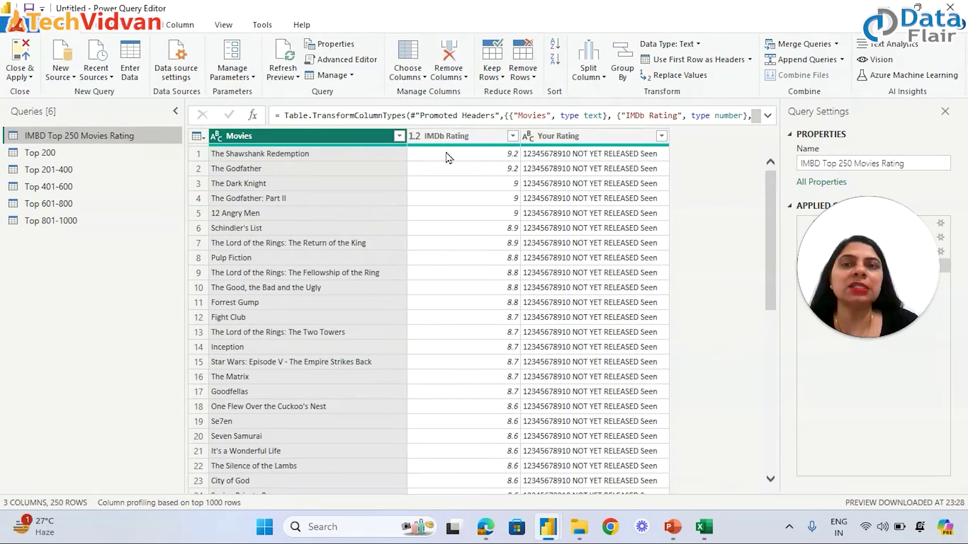
Step: Start appending the Top 200 query as a new query, with the option for three or more tables
{"action": "left_click", "coordinate": [44, 152]}
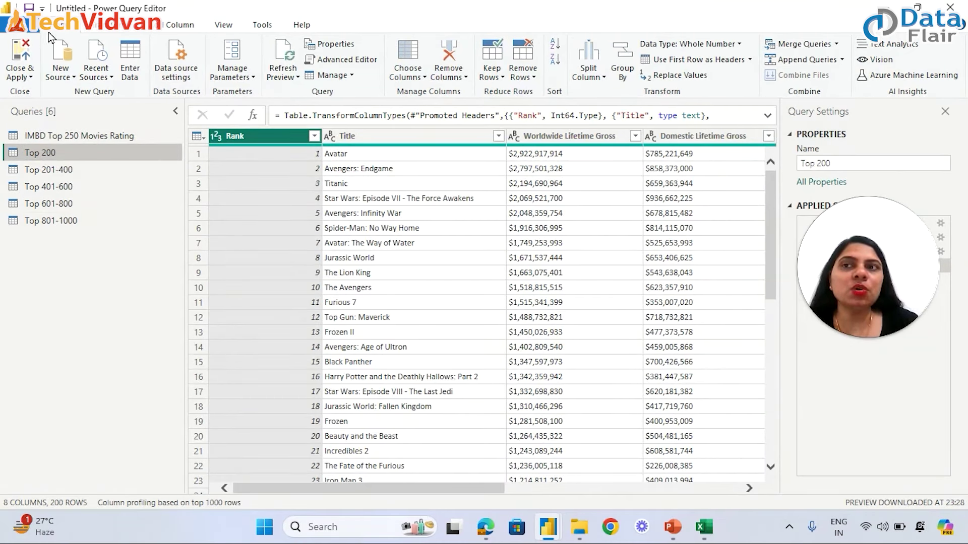
{"action": "left_click", "coordinate": [843, 59]}
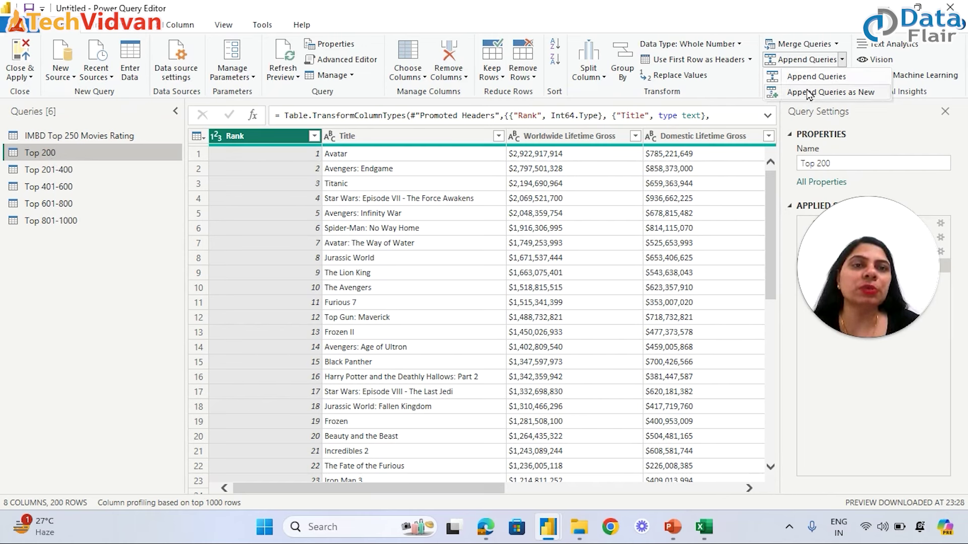
{"action": "left_click", "coordinate": [716, 133]}
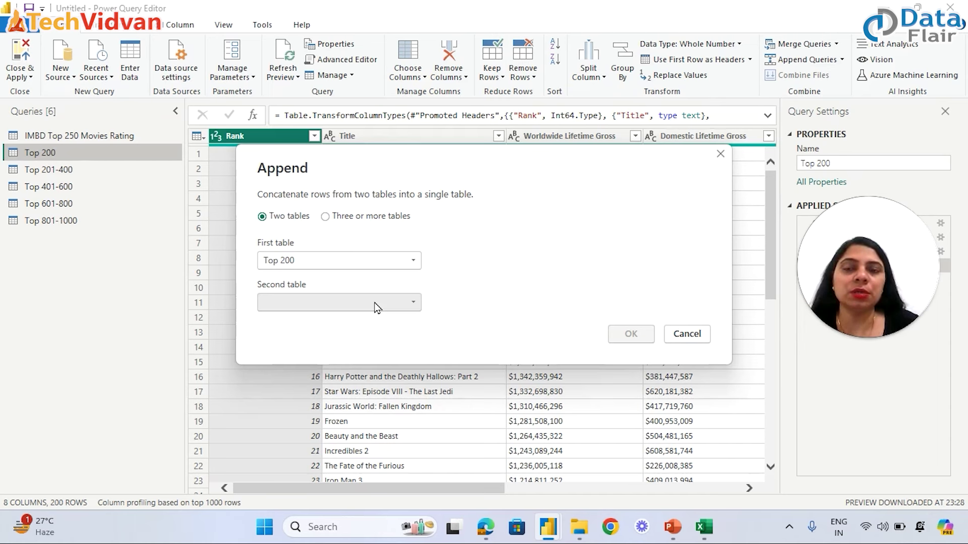
{"action": "left_click", "coordinate": [325, 217]}
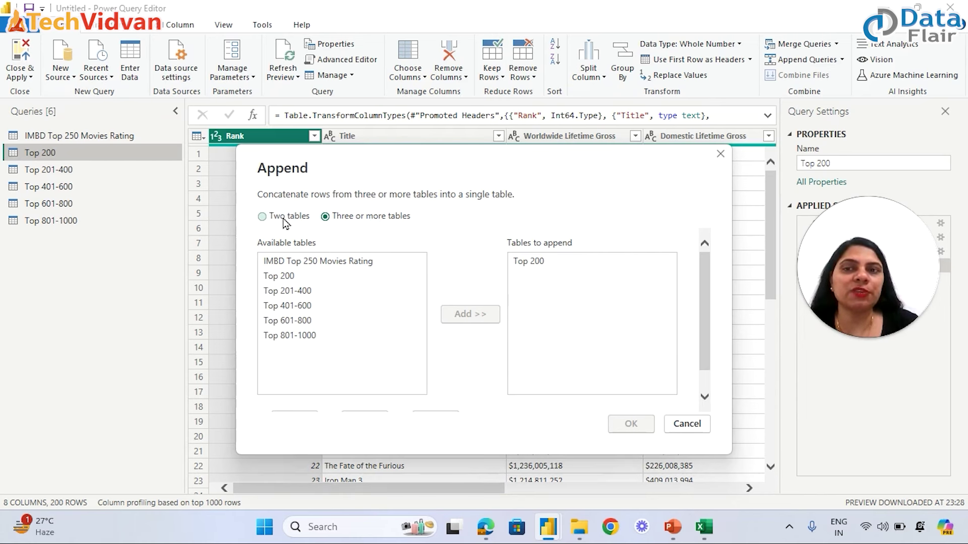
{"action": "left_click", "coordinate": [261, 217]}
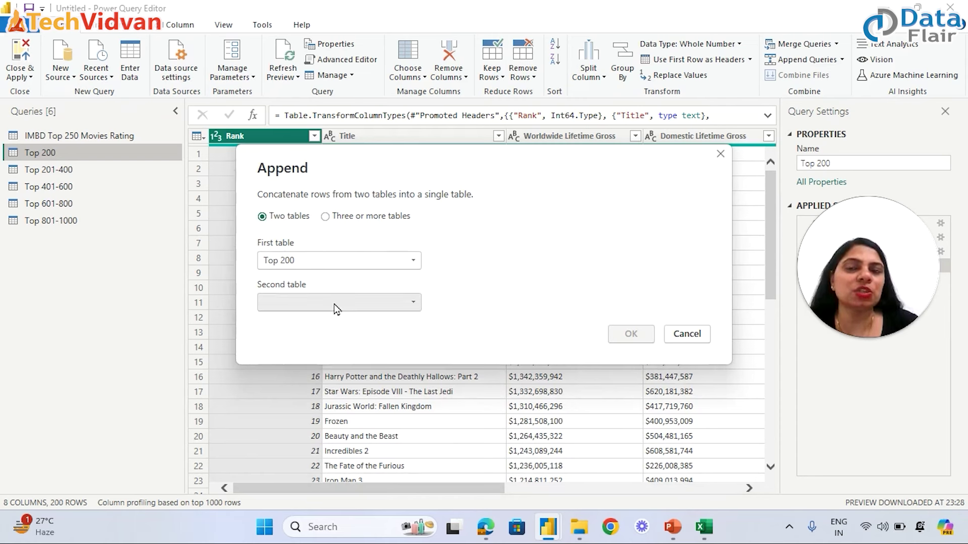
{"action": "left_click", "coordinate": [325, 217]}
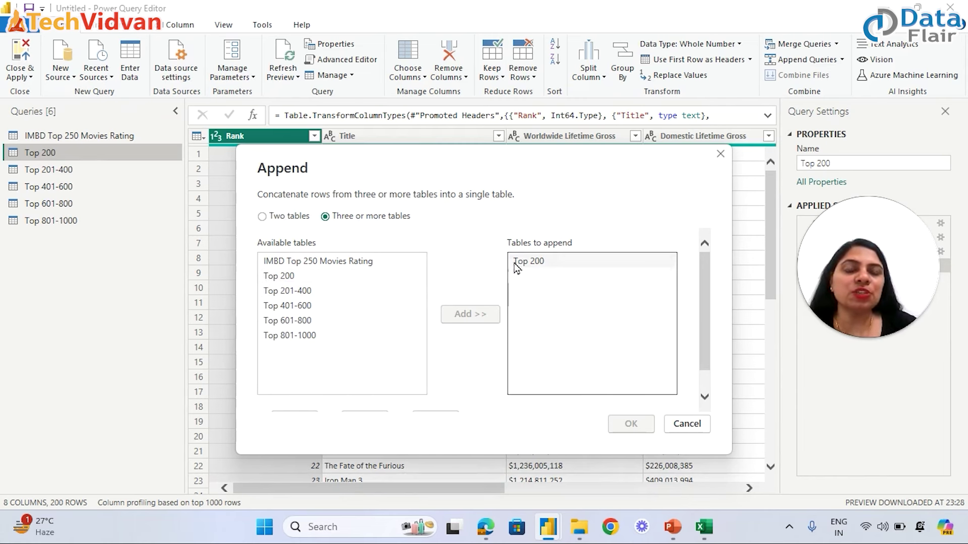
Step: Add Top 201-400, Top 401-600, Top 601-800 and Top 801-1000 to the tables to append, and create the combined query
{"action": "left_click", "coordinate": [294, 293]}
{"action": "left_click", "coordinate": [461, 315]}
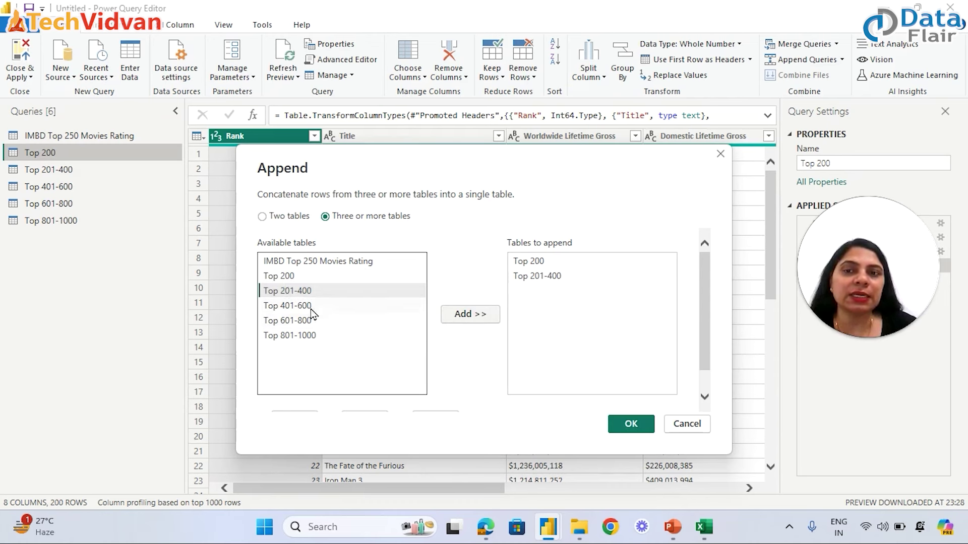
{"action": "left_click", "coordinate": [279, 306]}
{"action": "left_click", "coordinate": [461, 316]}
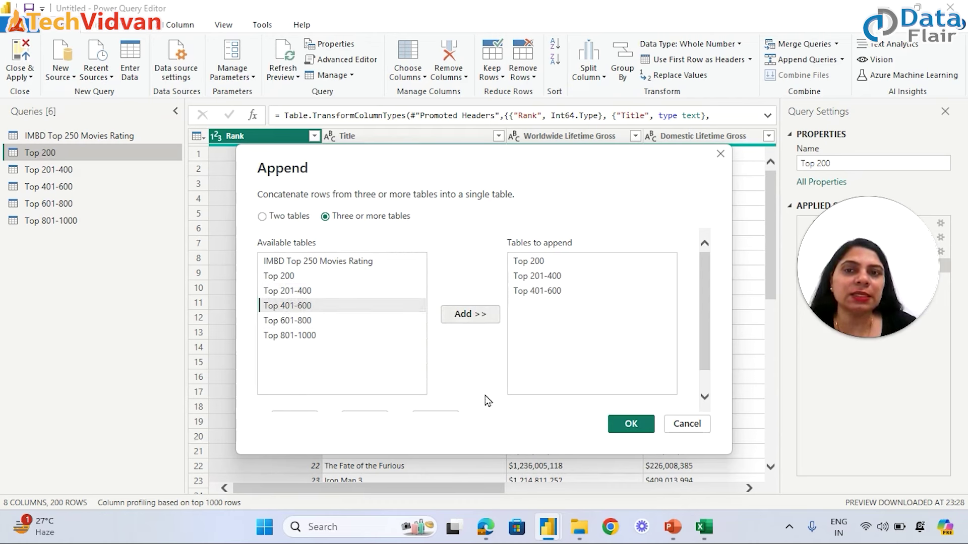
{"action": "left_click", "coordinate": [292, 321]}
{"action": "left_click", "coordinate": [464, 317]}
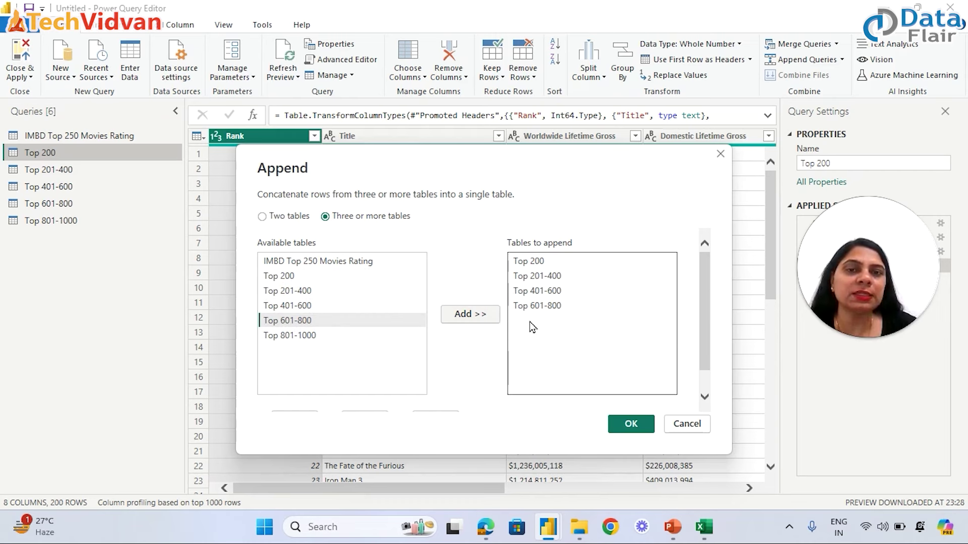
{"action": "left_click", "coordinate": [319, 337]}
{"action": "left_click", "coordinate": [460, 315]}
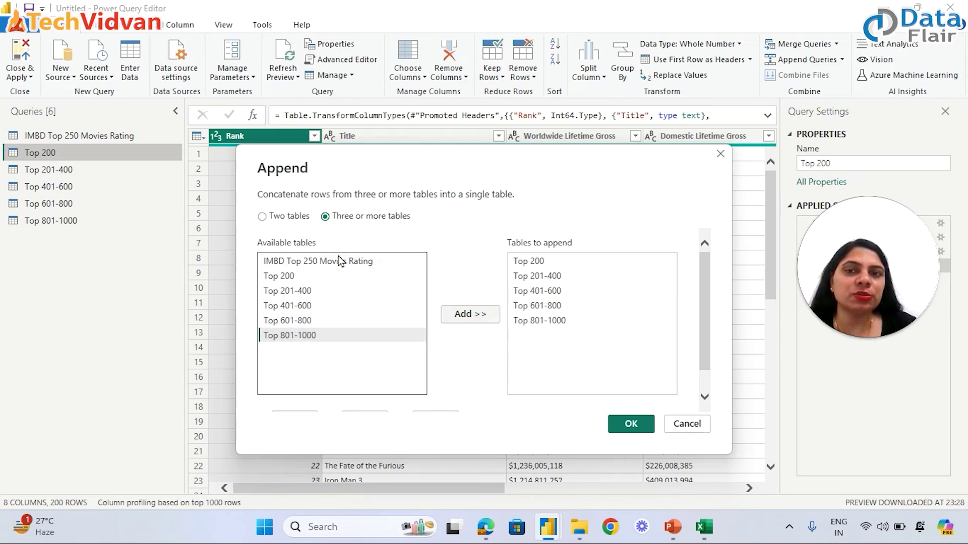
{"action": "left_click", "coordinate": [627, 420]}
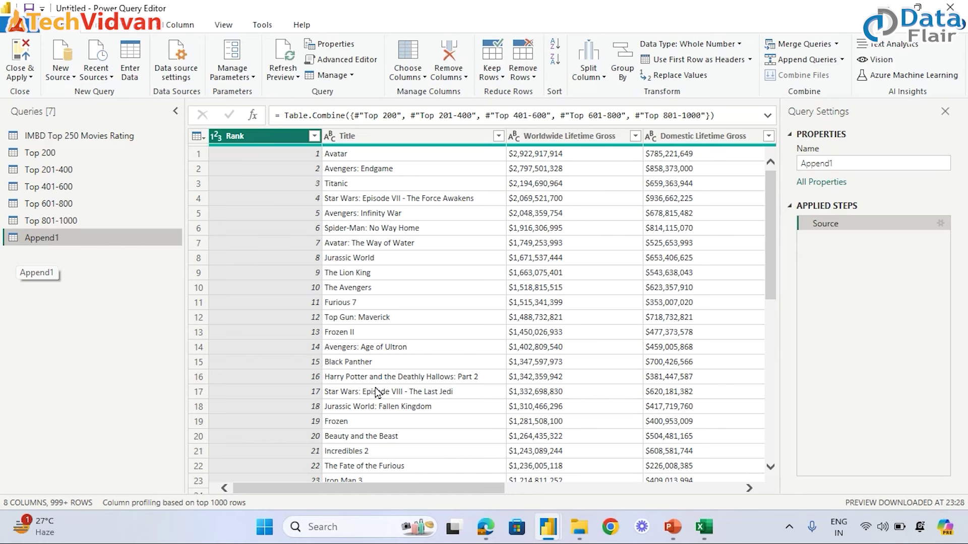
{"action": "mouse_move", "coordinate": [461, 488]}
{"action": "left_mouse_down"}
{"action": "mouse_move", "coordinate": [698, 479]}
{"action": "mouse_move", "coordinate": [461, 487]}
{"action": "left_mouse_up"}
{"action": "left_click_drag", "start_coordinate": [770, 250], "coordinate": [773, 173]}
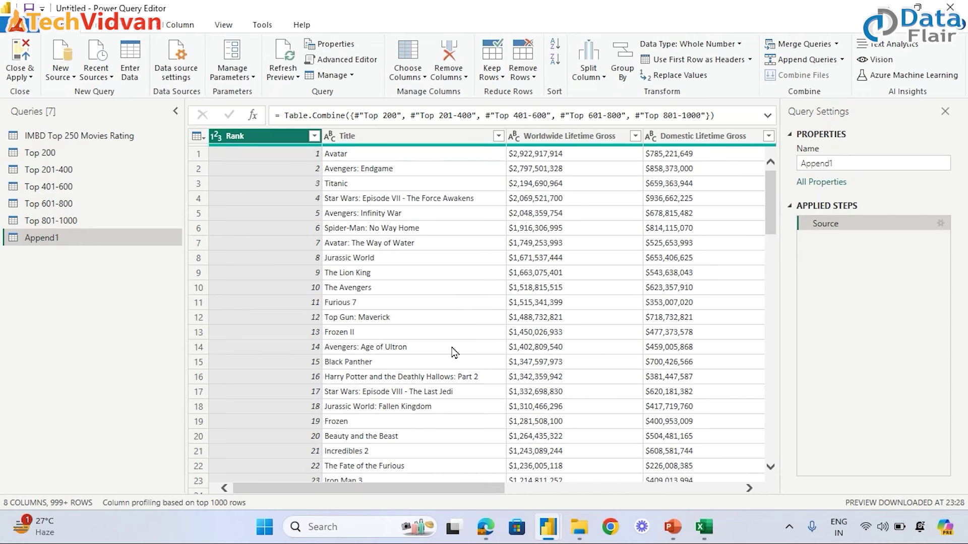
Step: Compare the IMBD Top 250 Movies Rating query with the appended query, and start merging it into the appended query
{"action": "left_click", "coordinate": [75, 140]}
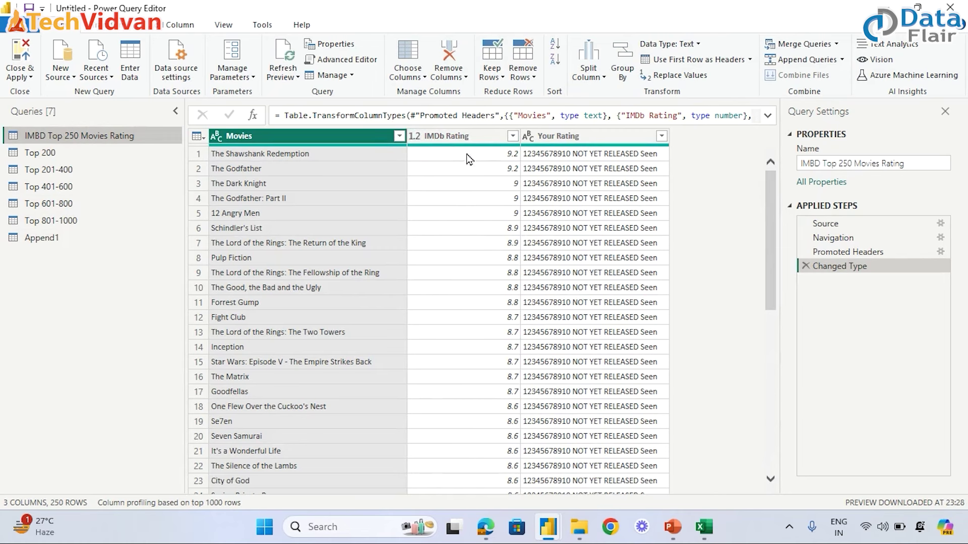
{"action": "left_click", "coordinate": [51, 239]}
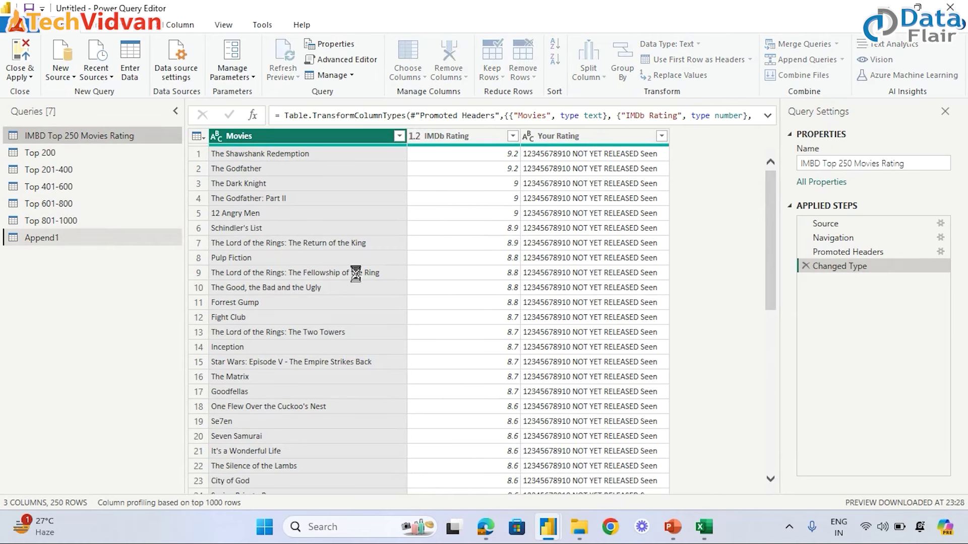
{"action": "left_click_drag", "start_coordinate": [448, 490], "coordinate": [752, 488]}
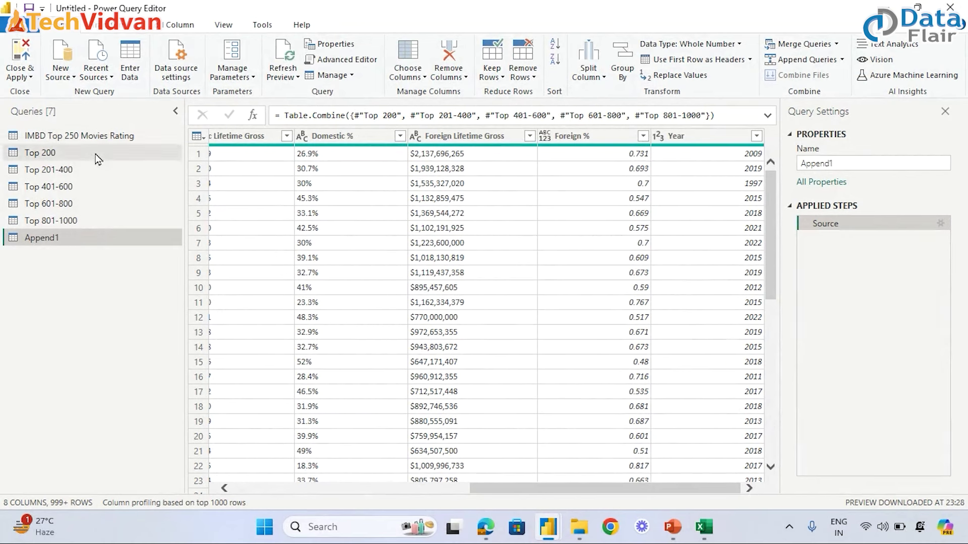
{"action": "left_click", "coordinate": [837, 44]}
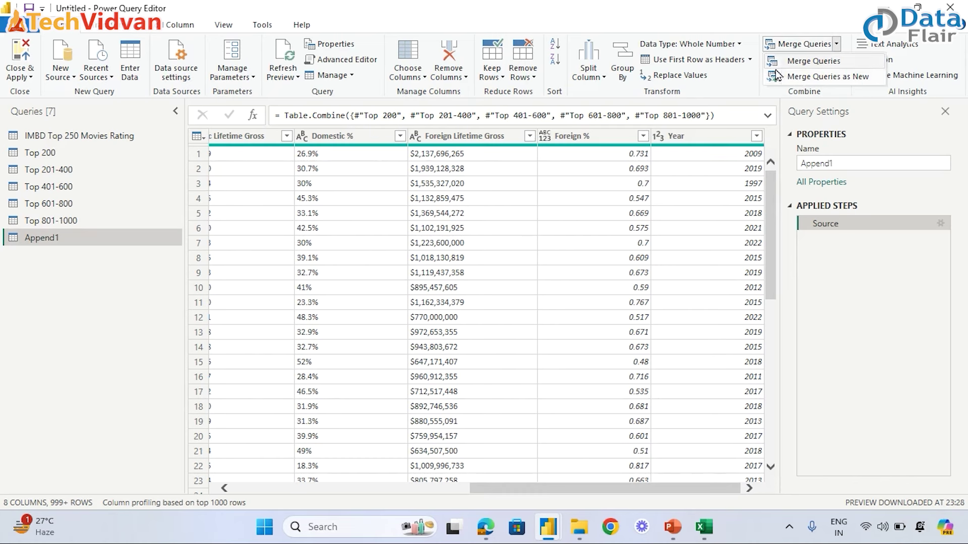
{"action": "left_click", "coordinate": [810, 63]}
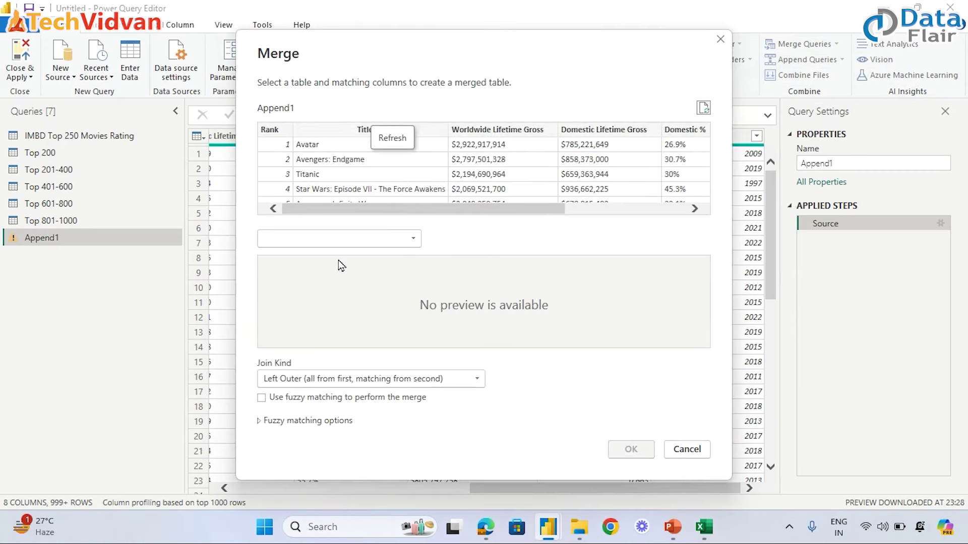
{"action": "left_click", "coordinate": [411, 239]}
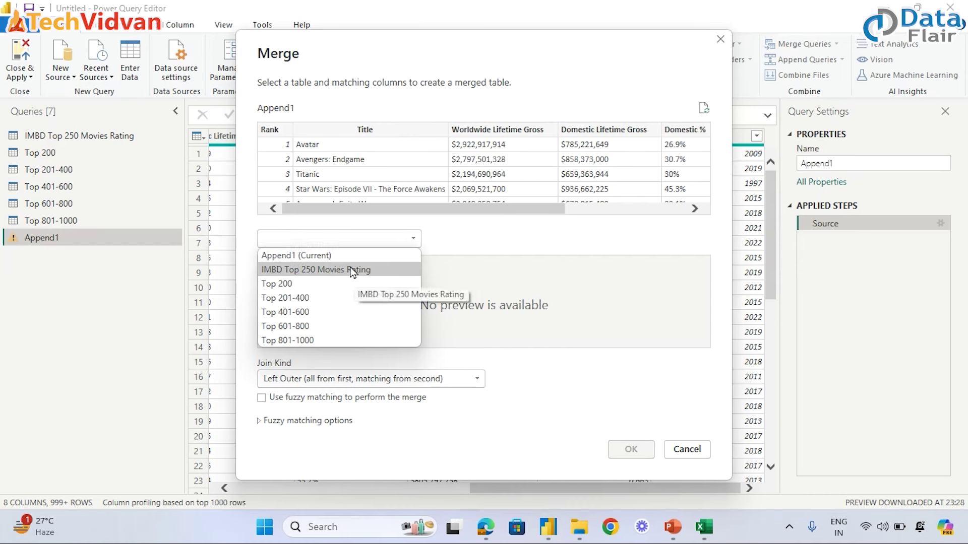
{"action": "left_click", "coordinate": [332, 270]}
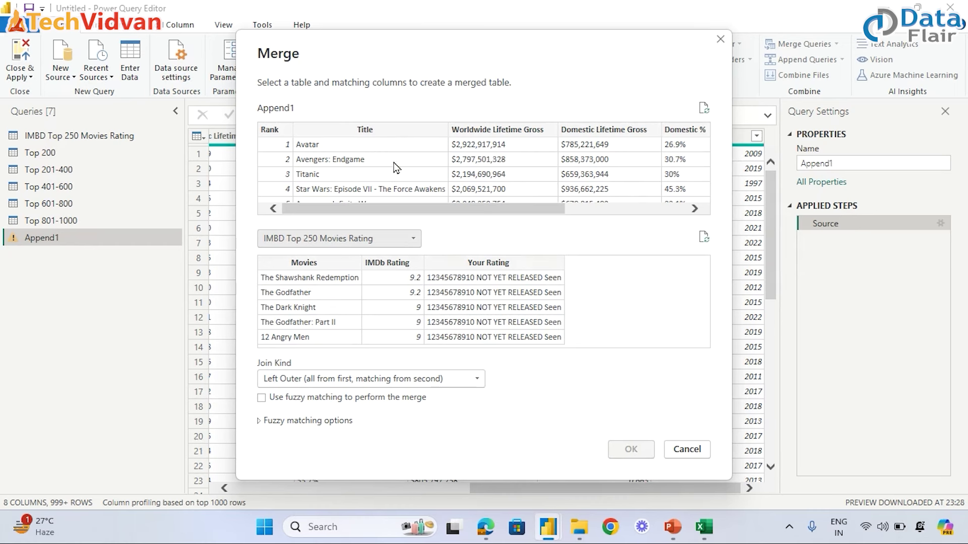
Step: Match the Title column with the Movies column and merge the two queries with a Left Outer join
{"action": "left_click", "coordinate": [373, 132]}
{"action": "left_click", "coordinate": [300, 266]}
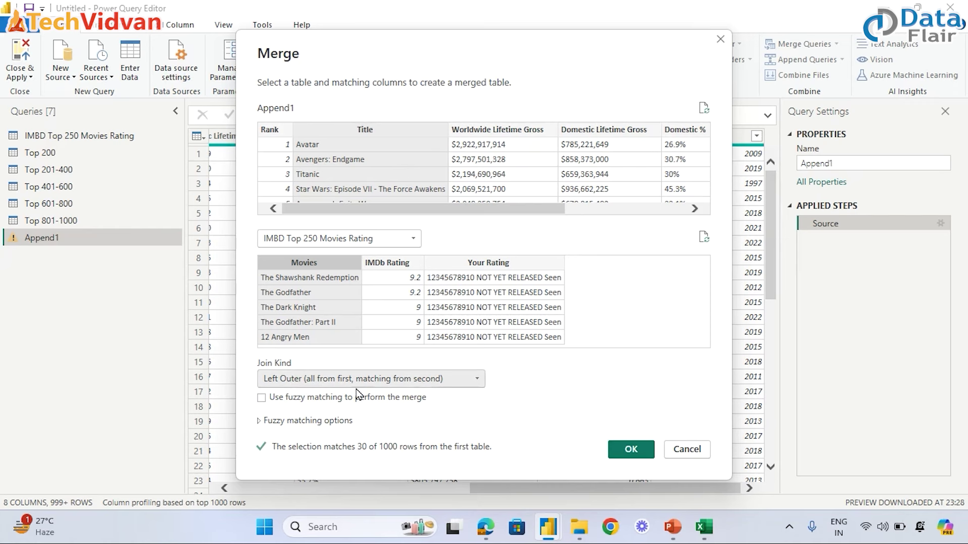
{"action": "left_click", "coordinate": [477, 380]}
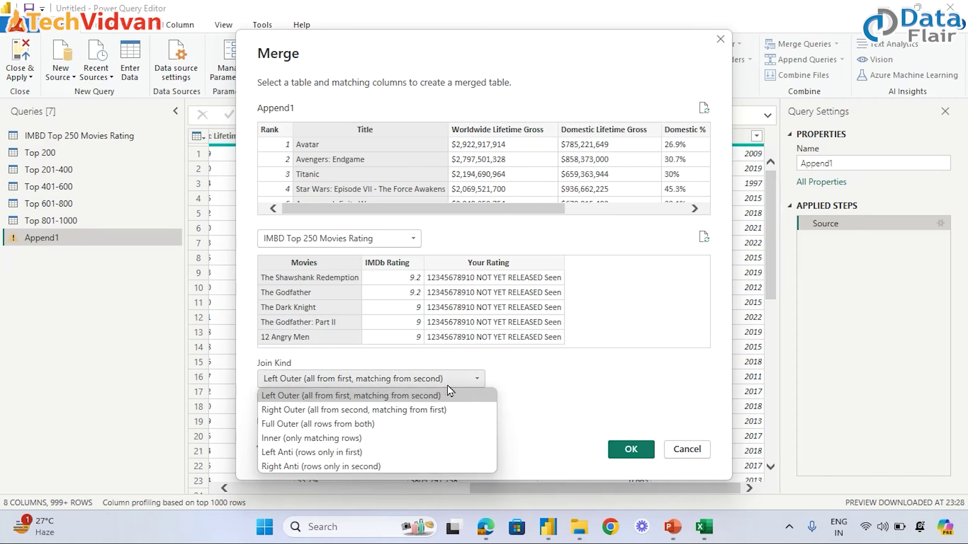
{"action": "left_click", "coordinate": [632, 449]}
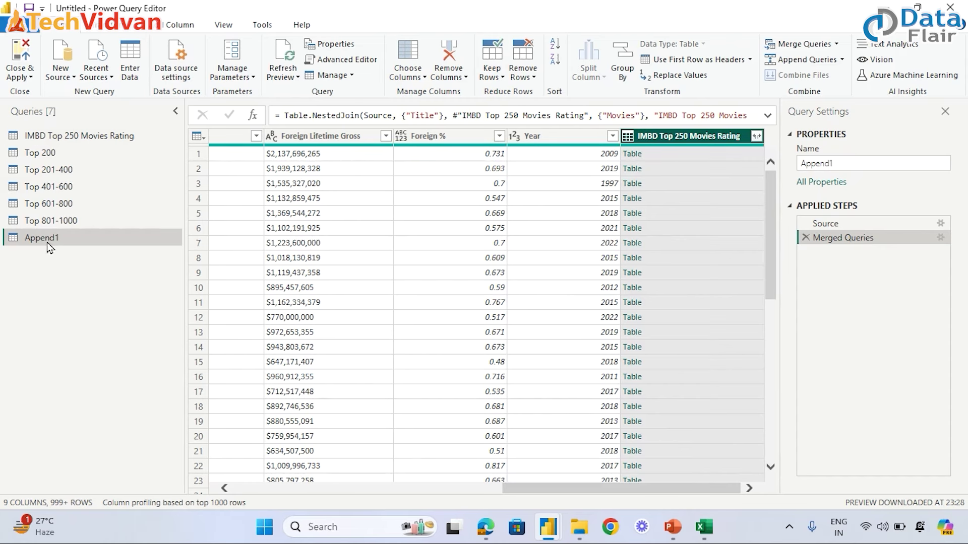
Step: Expand only IMDb Rating from the merged IMBD Top 250 Movies Rating column, without the original column name as prefix
{"action": "left_click", "coordinate": [756, 136]}
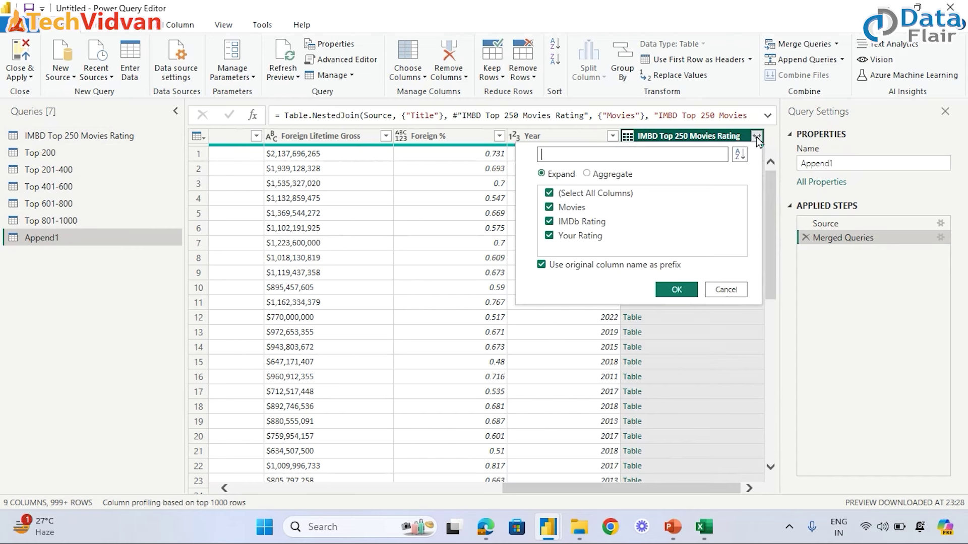
{"action": "left_click", "coordinate": [589, 194]}
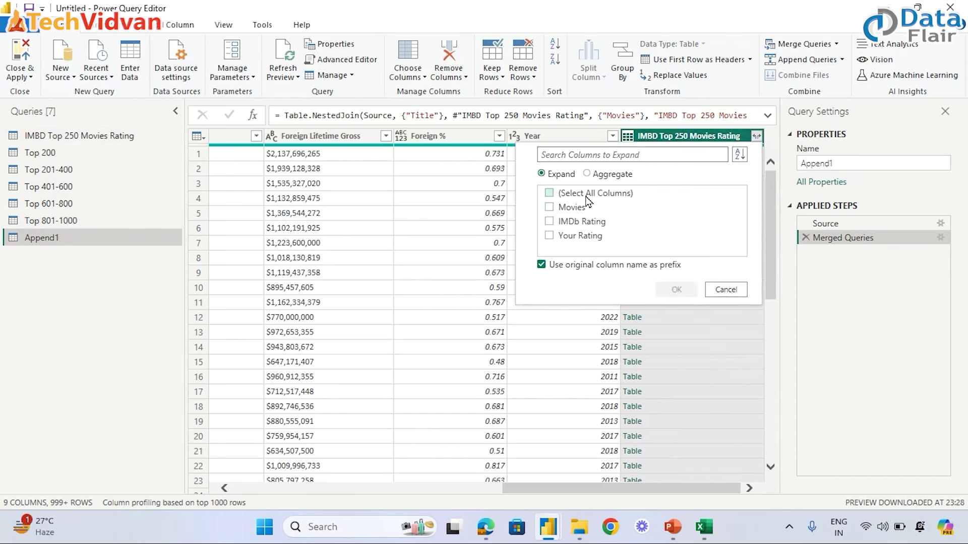
{"action": "left_click", "coordinate": [548, 222]}
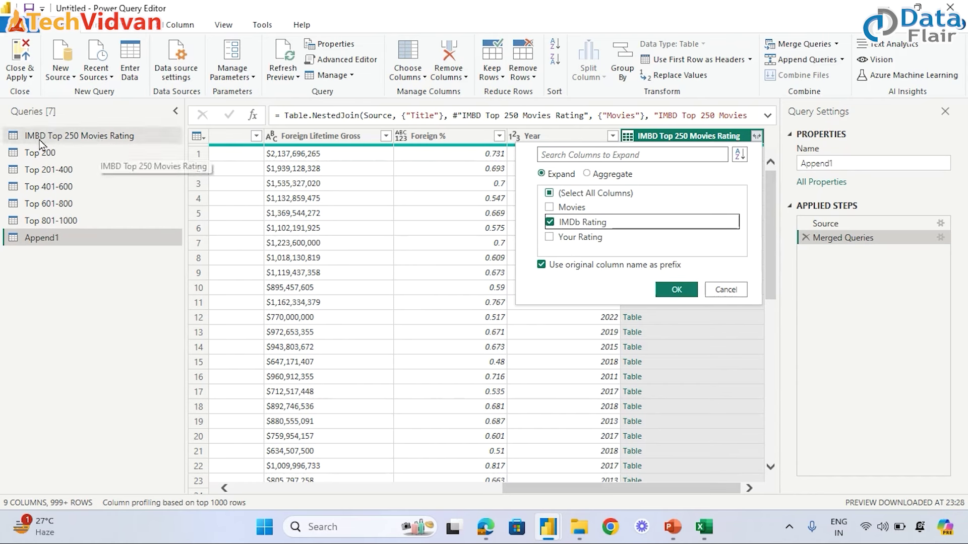
{"action": "left_click", "coordinate": [542, 265]}
{"action": "left_click", "coordinate": [670, 290]}
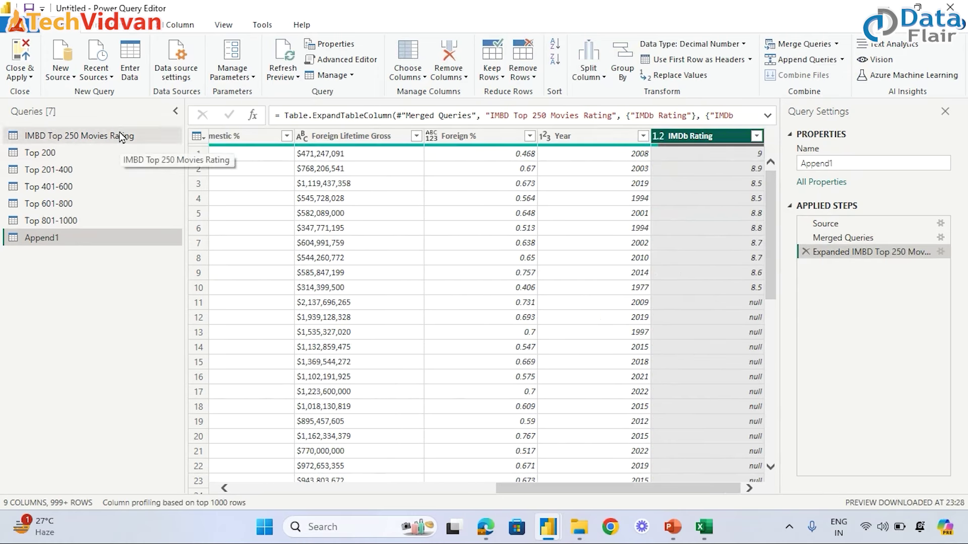
Step: Check the IMDb Rating column's valid and empty shares with a temporary column quality display
{"action": "left_click_drag", "start_coordinate": [775, 291], "coordinate": [765, 210]}
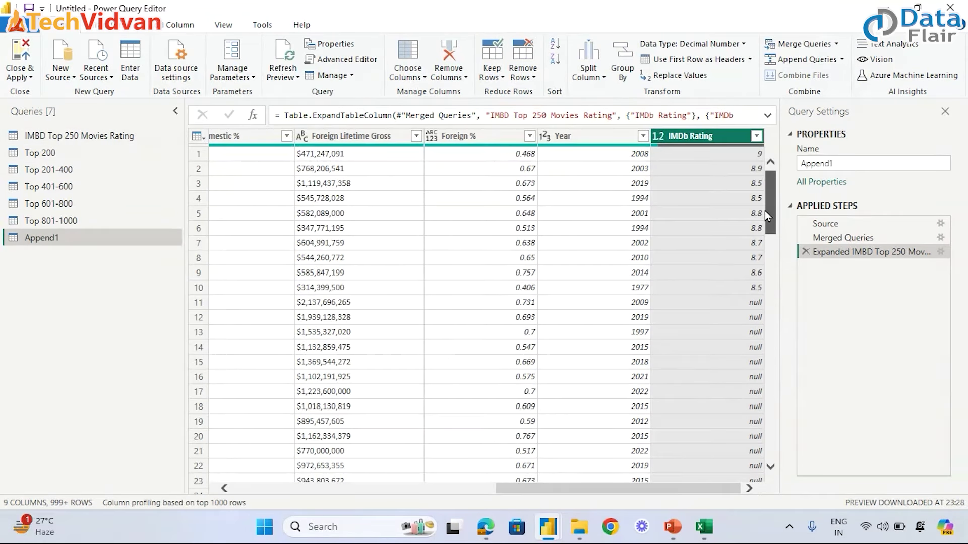
{"action": "left_click", "coordinate": [224, 25]}
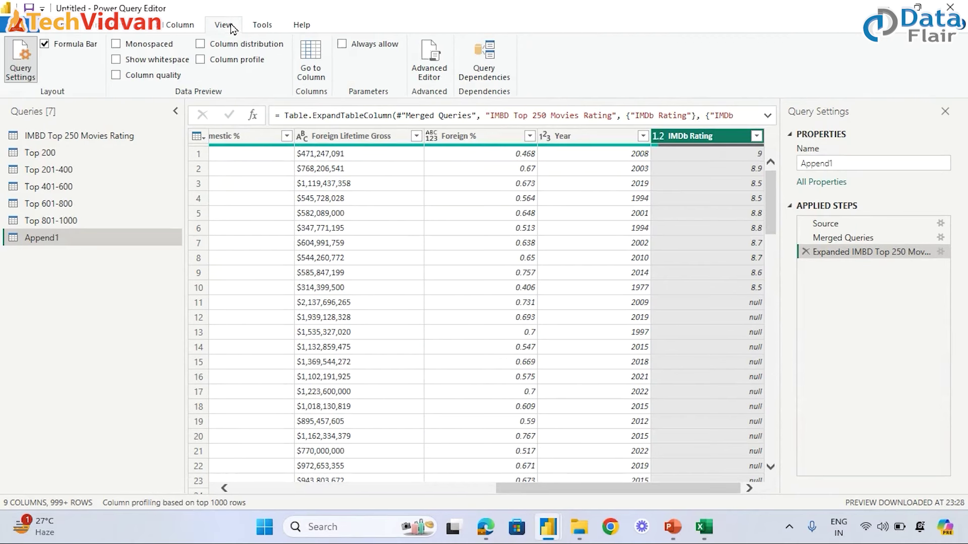
{"action": "left_click", "coordinate": [116, 76]}
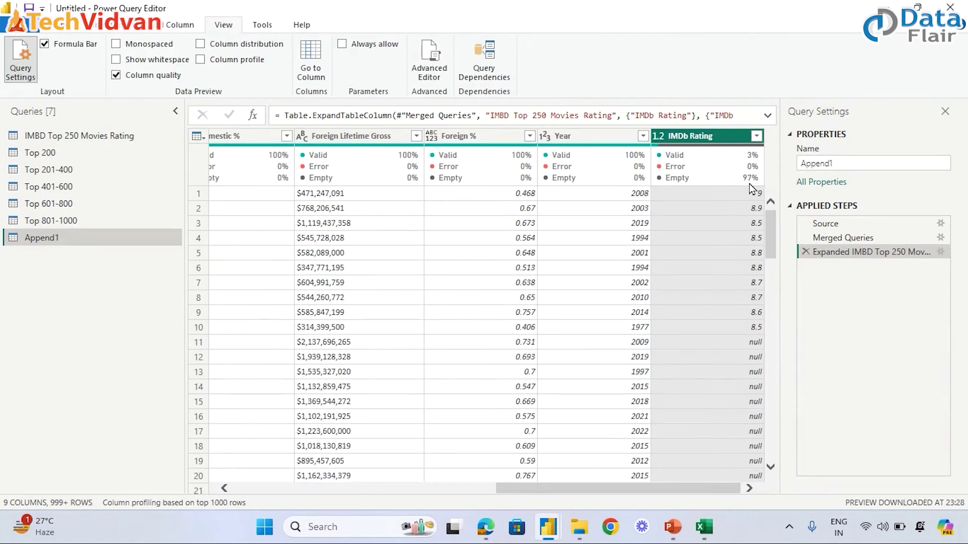
{"action": "mouse_move", "coordinate": [756, 189]}
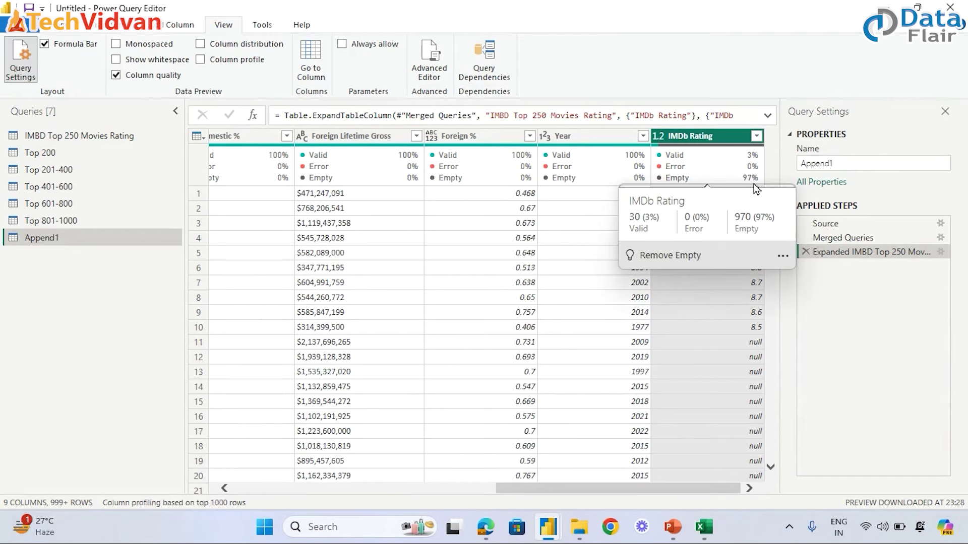
{"action": "left_click", "coordinate": [116, 76]}
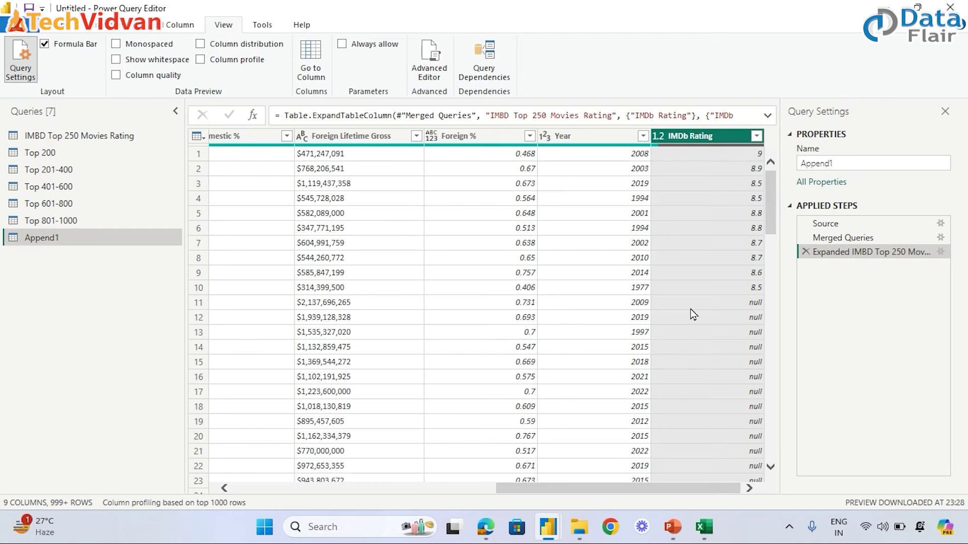
Step: Filter the null values out of the IMDb Rating column and review the remaining rows
{"action": "left_click", "coordinate": [757, 135]}
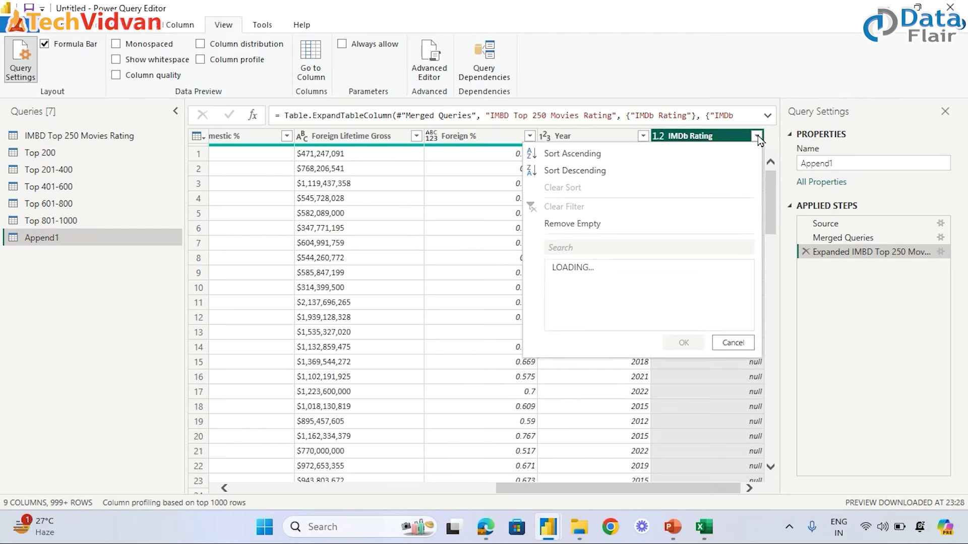
{"action": "left_click", "coordinate": [557, 299]}
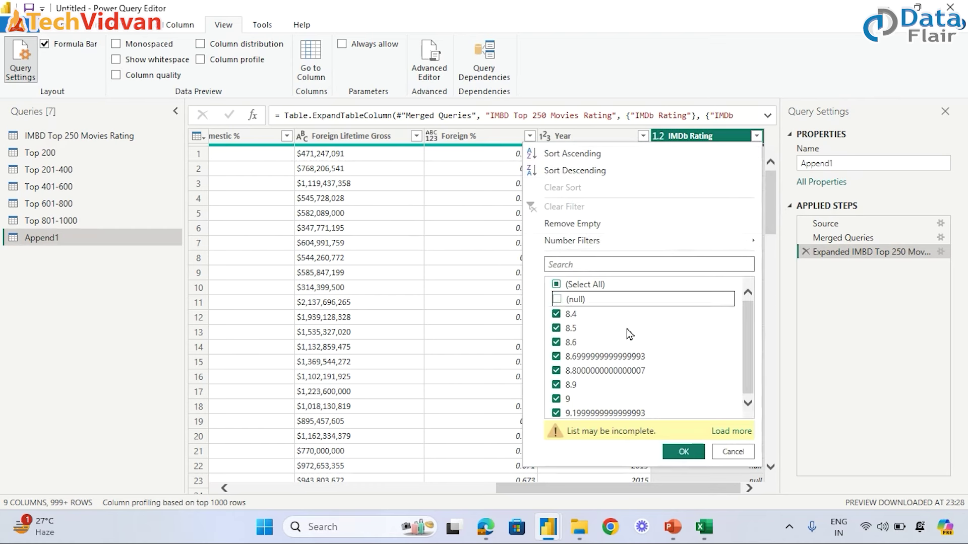
{"action": "left_click", "coordinate": [683, 451]}
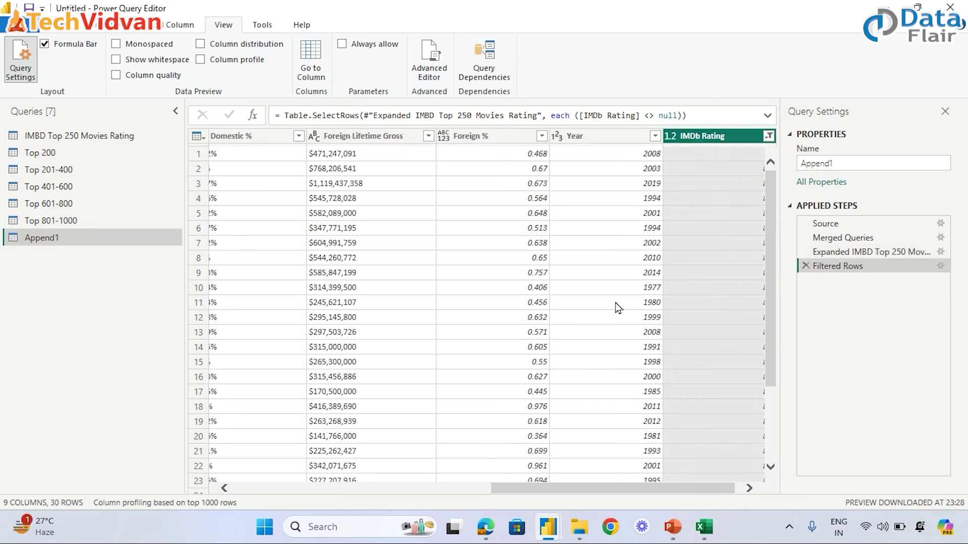
{"action": "left_click_drag", "start_coordinate": [669, 488], "coordinate": [764, 486]}
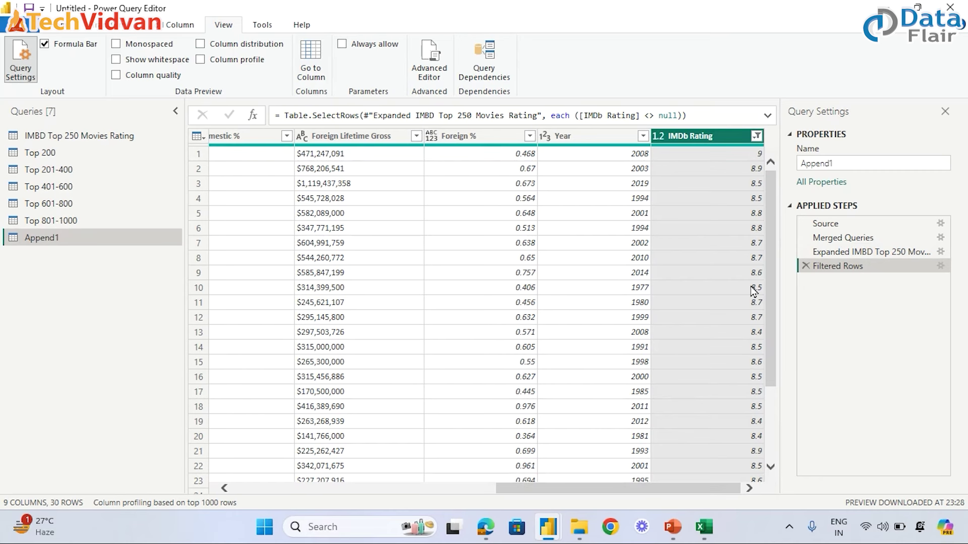
{"action": "left_click_drag", "start_coordinate": [770, 252], "coordinate": [764, 380]}
{"action": "left_click_drag", "start_coordinate": [766, 315], "coordinate": [773, 185]}
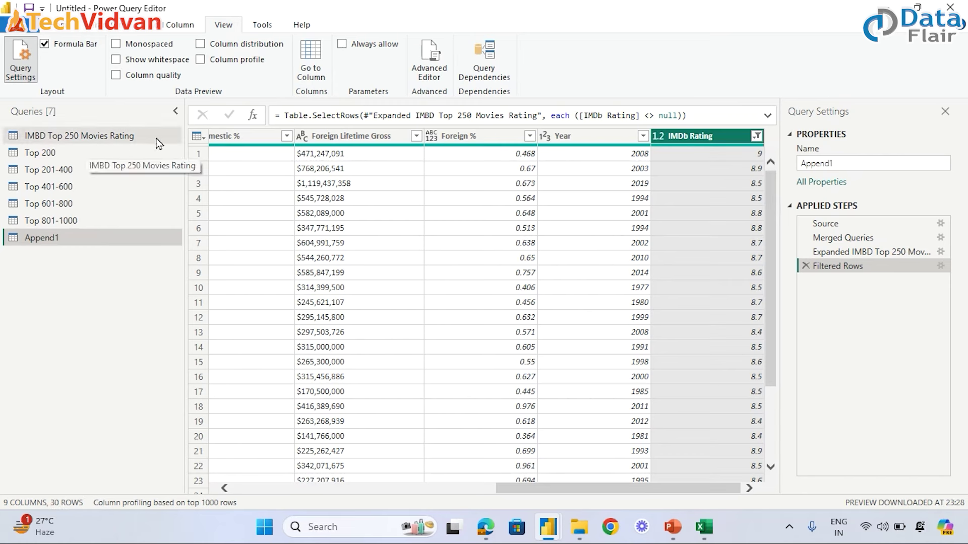
{"action": "left_click", "coordinate": [58, 24]}
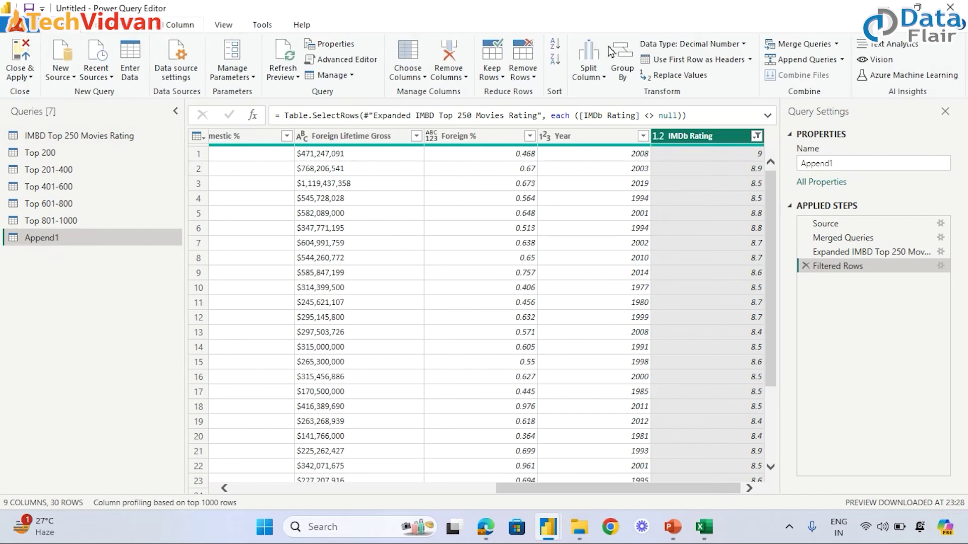